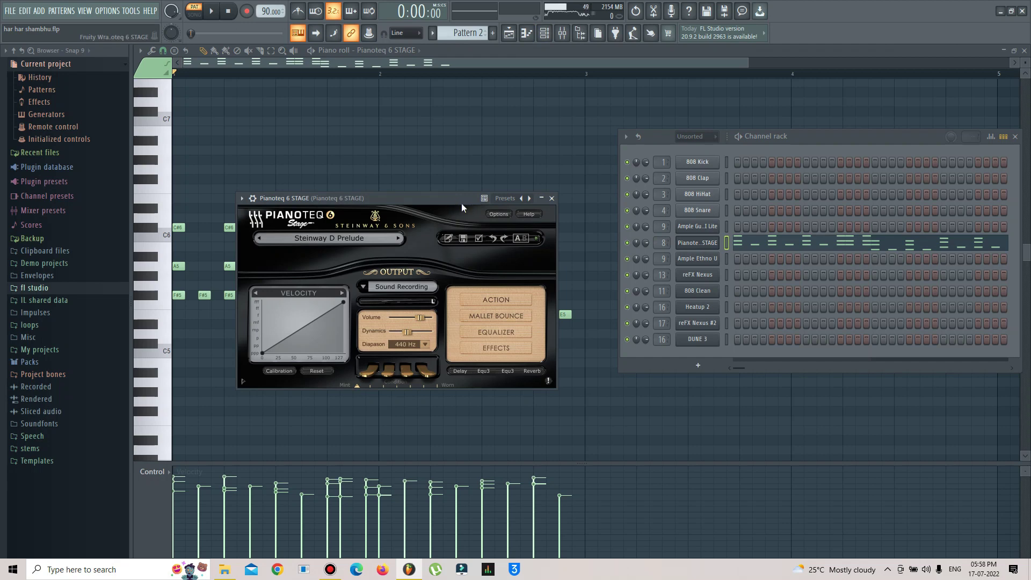
Play Pattern 2's Pianoteq 6 STAGE part and stop the playback.
key(space)
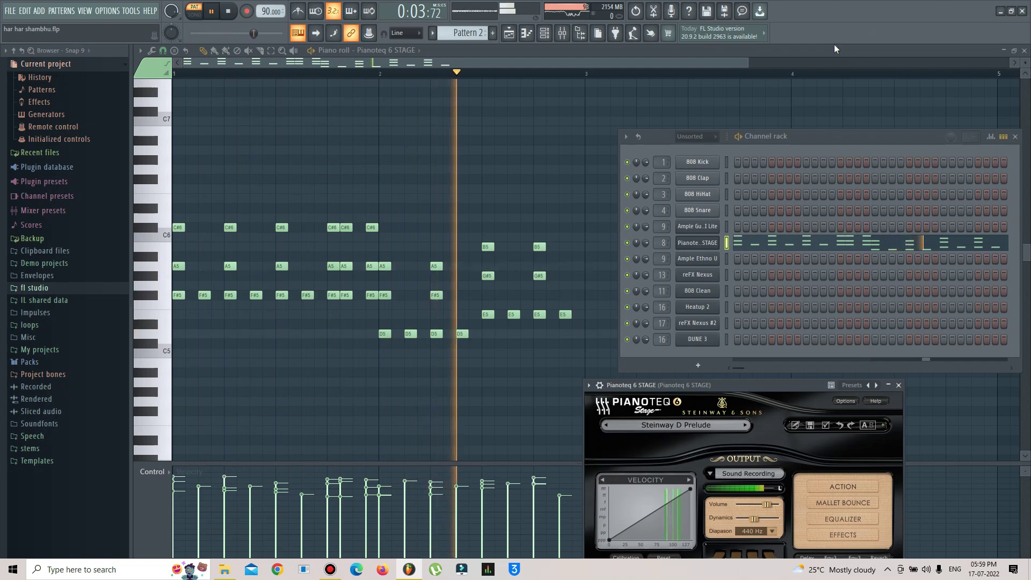
key(space)
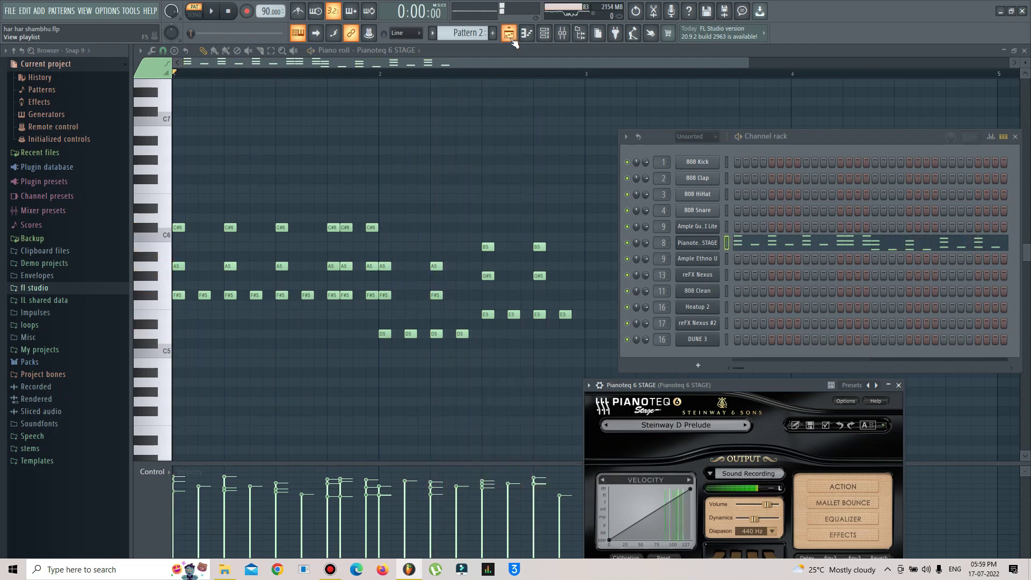
Open Pattern 1's notes from the playlist, show the Ample Guitar M II Lite plugin below them, and play the pattern.
click(508, 33)
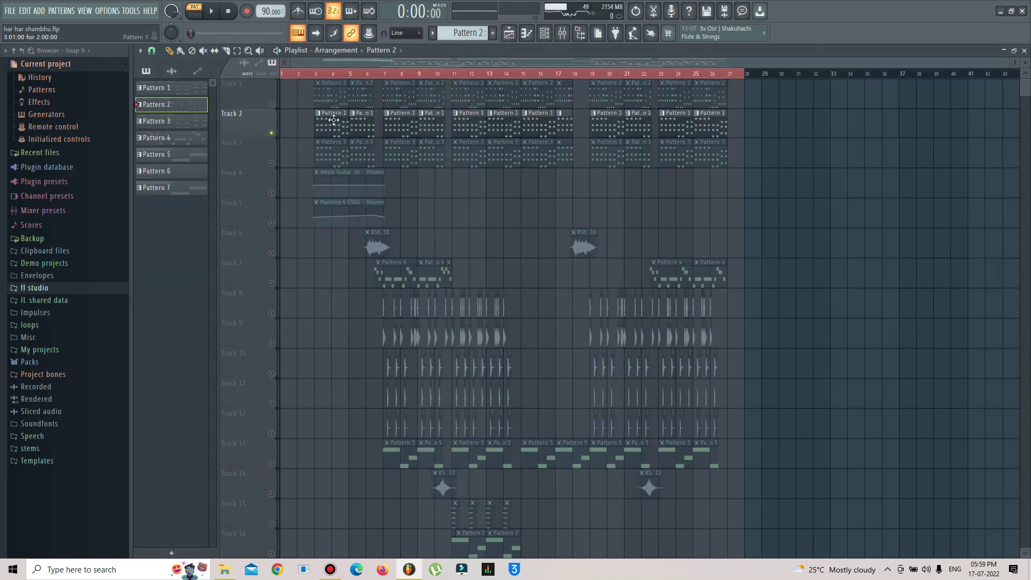
double_click(333, 113)
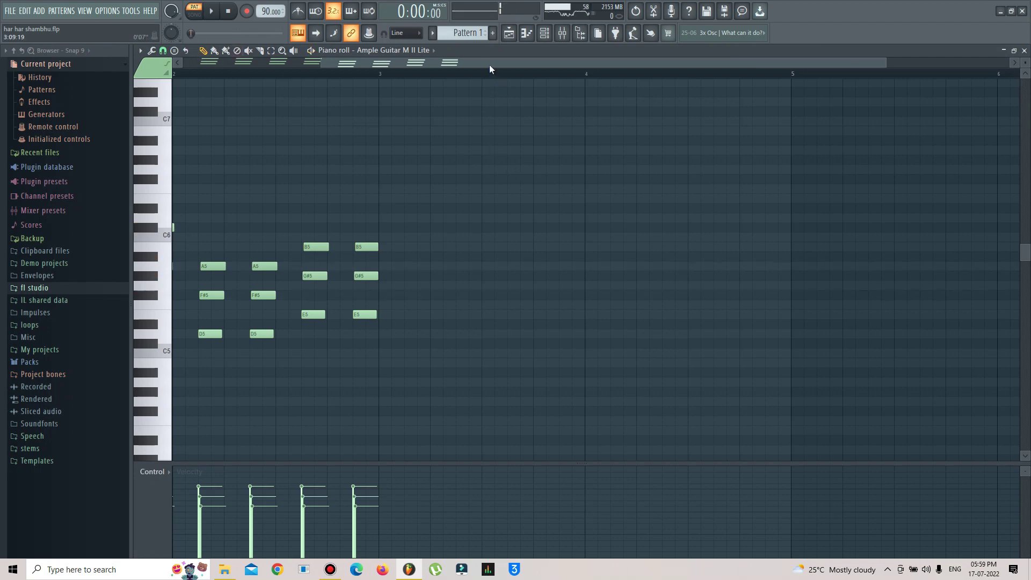
drag(490, 68, 348, 56)
click(544, 34)
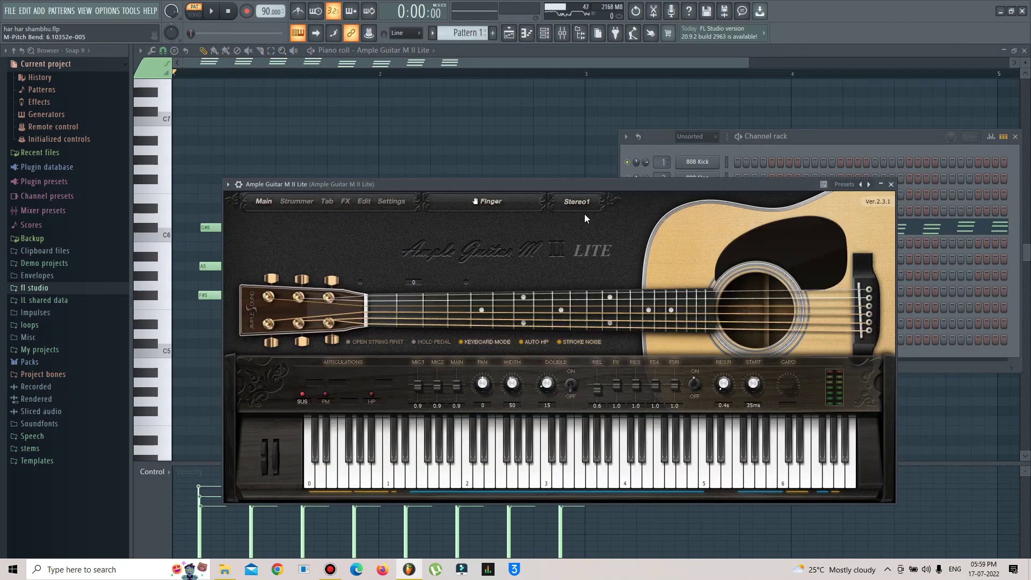
drag(571, 188, 629, 391)
key(space)
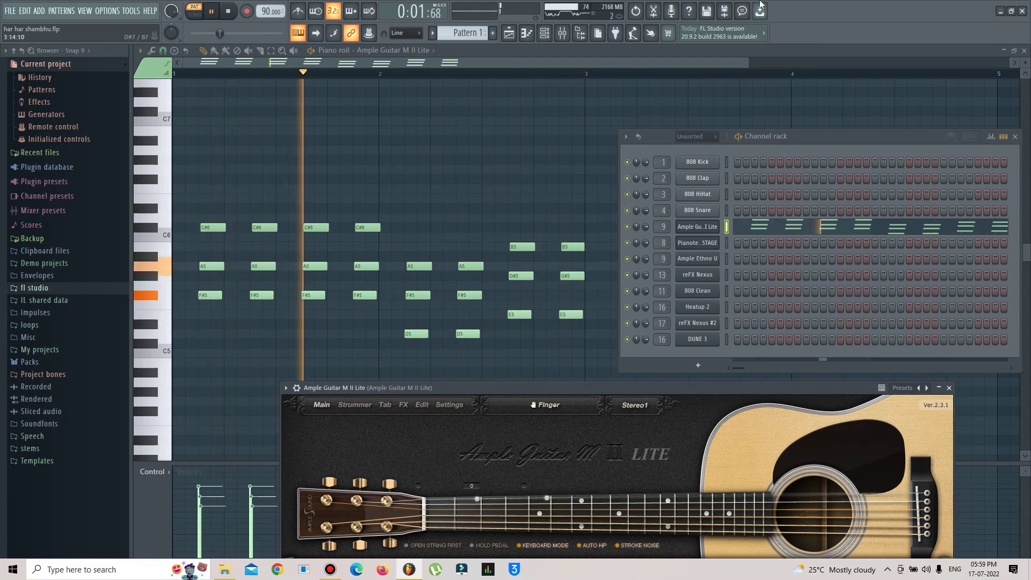
Solo Track 3 in the playlist, open Pattern 3's notes with the Ample Ethno U plugin below them, and audition the pattern.
click(509, 32)
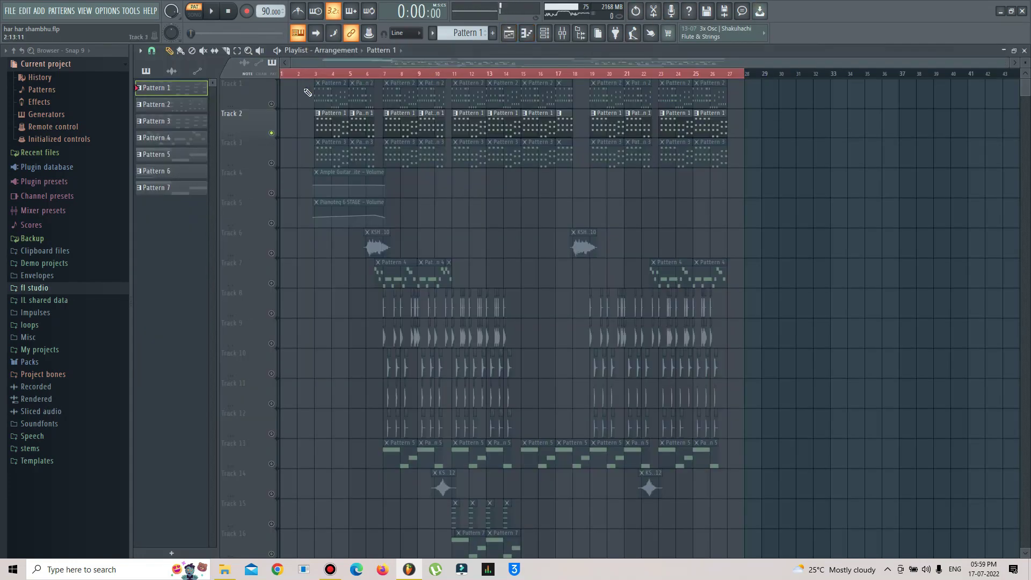
right_click(272, 163)
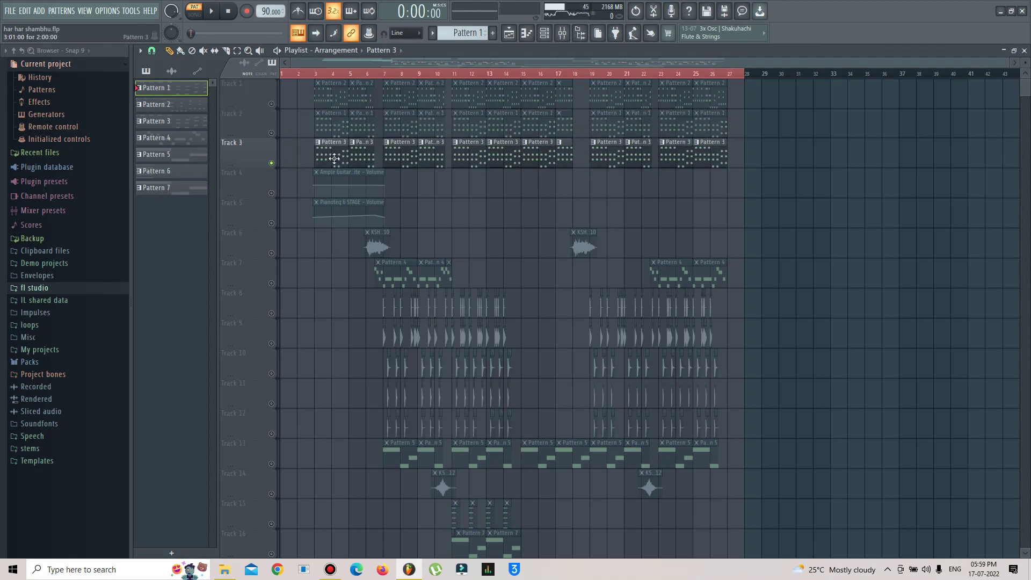
double_click(334, 158)
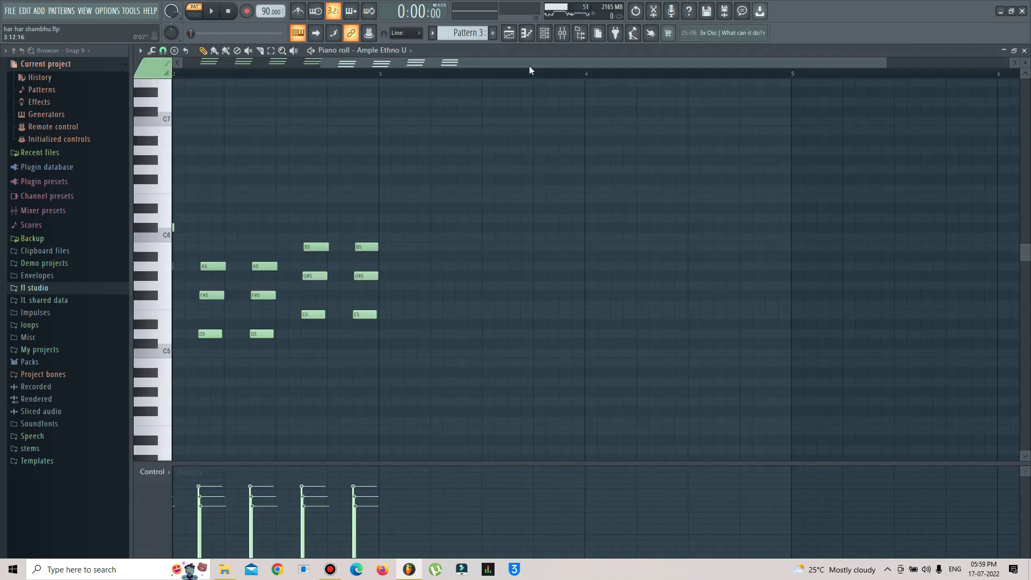
drag(529, 70, 320, 69)
click(544, 33)
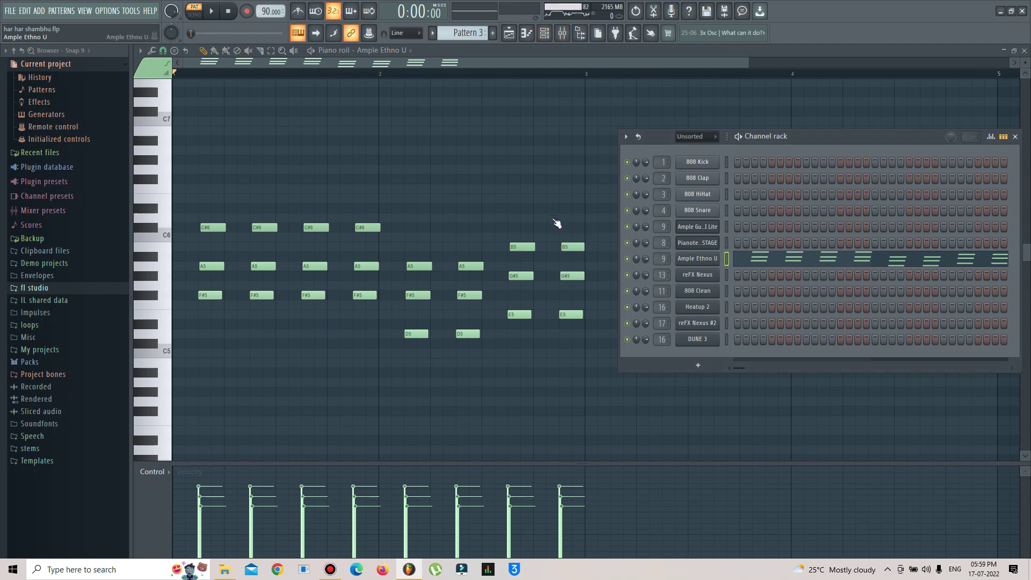
click(699, 259)
drag(660, 101, 775, 417)
key(space)
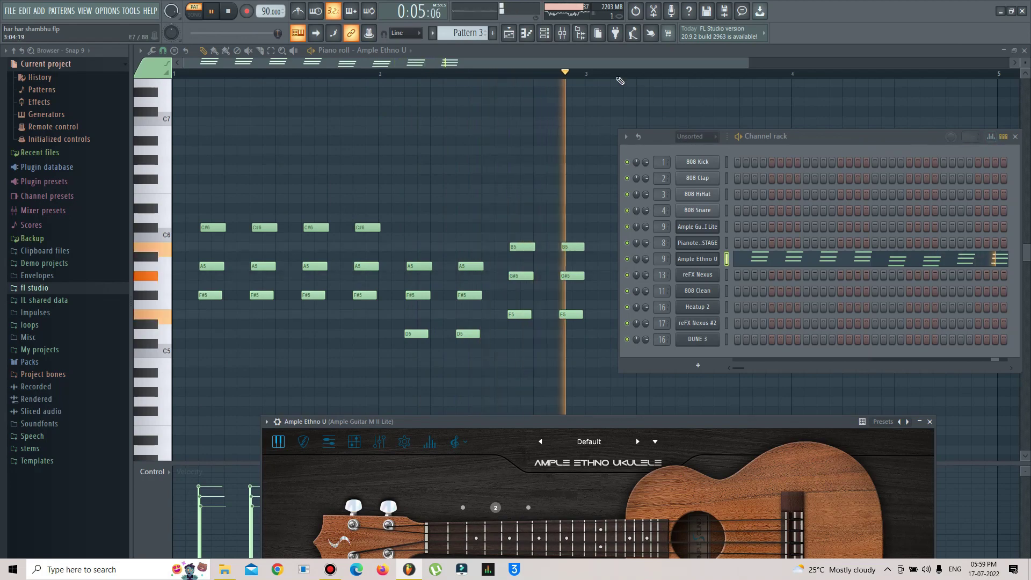
key(space)
Return to the playlist and solo Track 6 to audition its shaker transition clips.
click(508, 37)
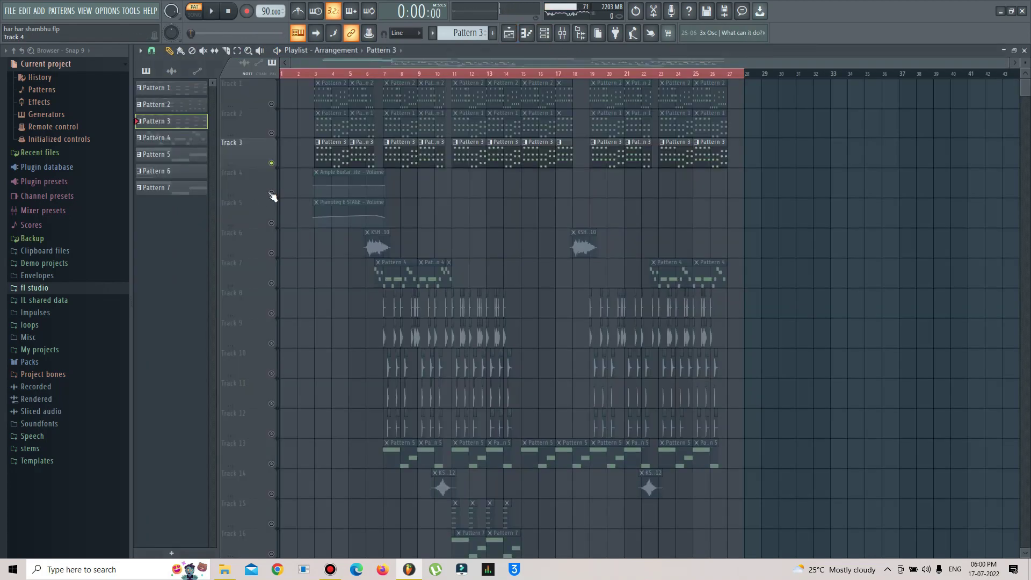
click(277, 252)
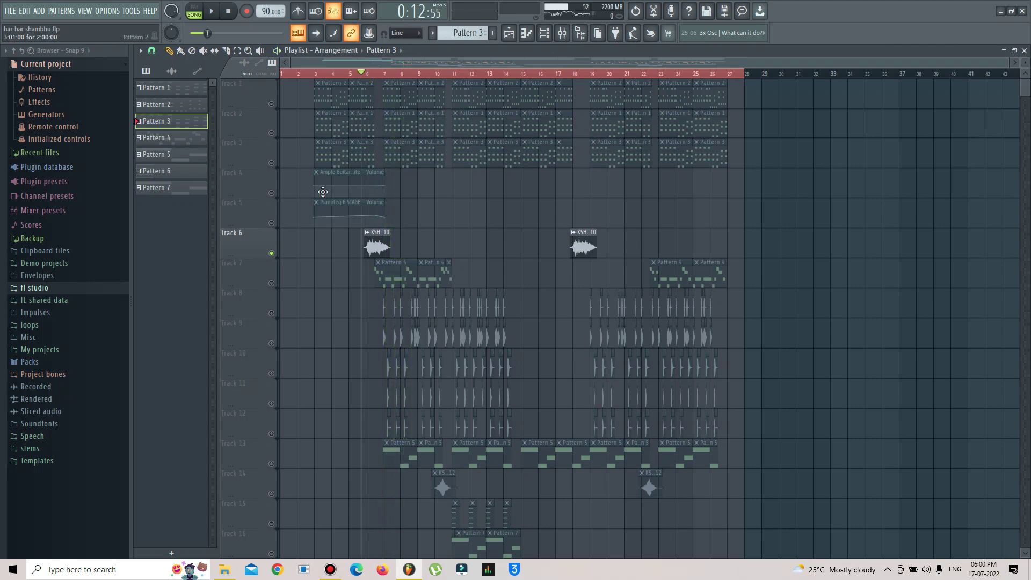
Solo Track 7, open Pattern 4's notes in the piano roll from its start, and switch playback to pattern mode.
click(276, 272)
drag(382, 75, 386, 282)
double_click(386, 282)
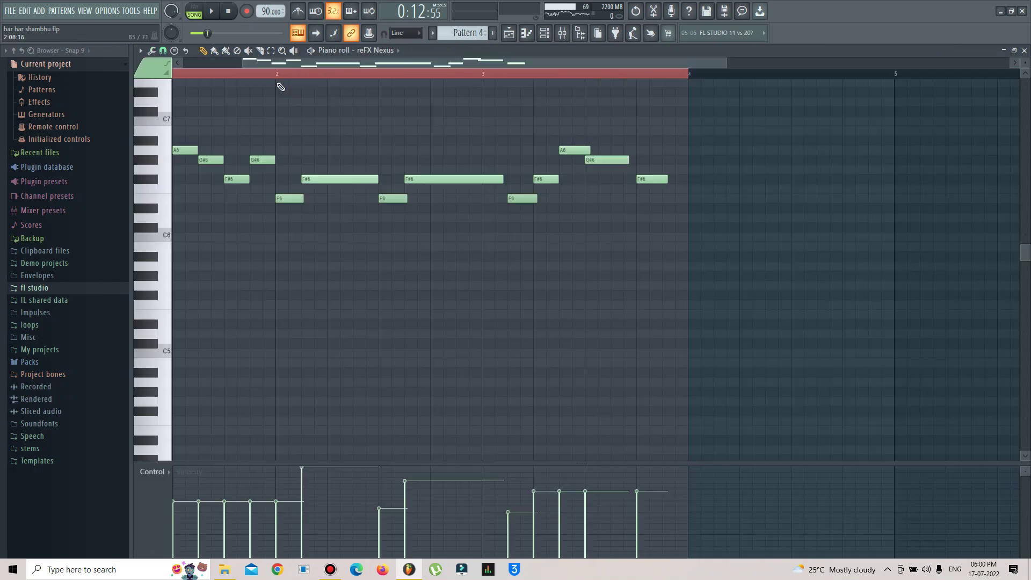
click(193, 9)
scroll(431, 265, up, 4)
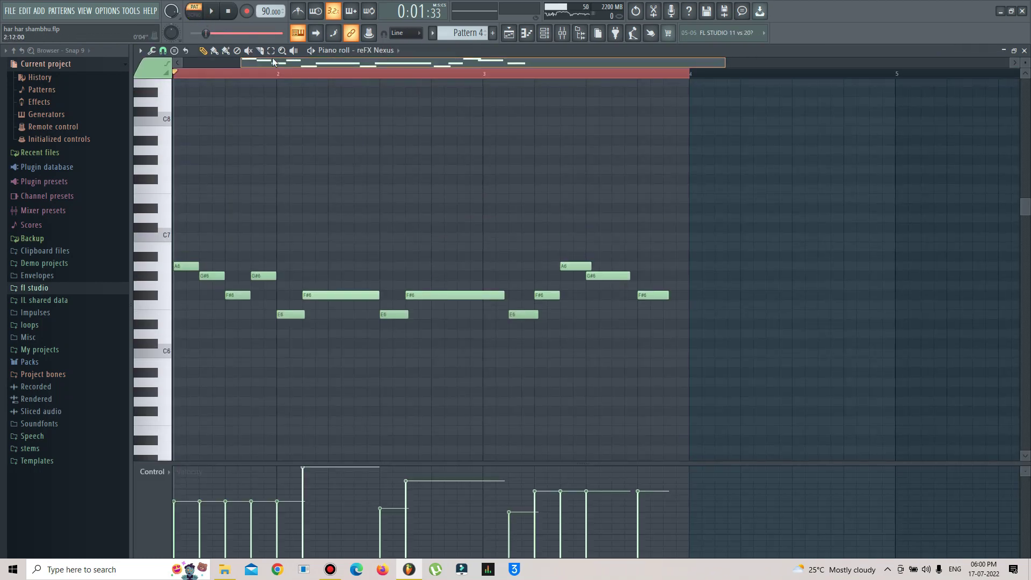
drag(272, 62, 223, 66)
Show the reFX Nexus plugin, move it and the channel rack clear of Pattern 4's notes, and audition the melody.
click(548, 34)
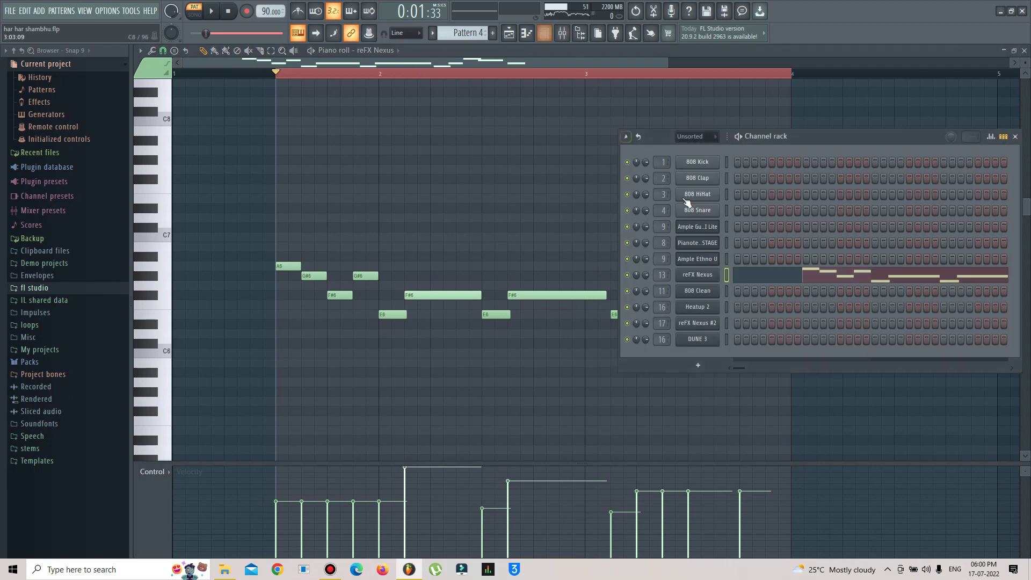
click(713, 276)
drag(445, 137, 540, 373)
drag(806, 141, 998, 157)
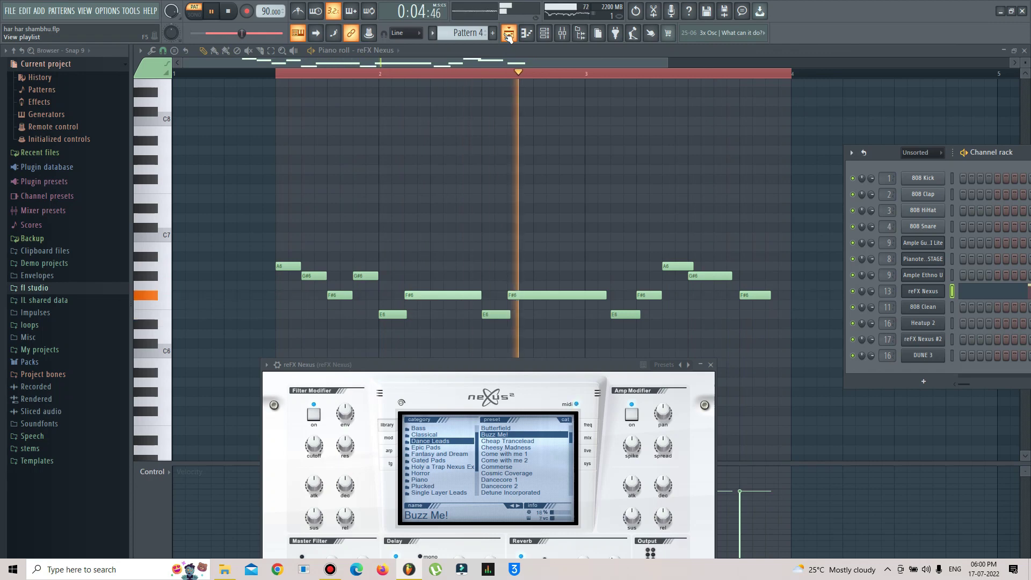
Return to the playlist, solo Track 8, and play its drum clips from bar 7 in song mode.
click(508, 35)
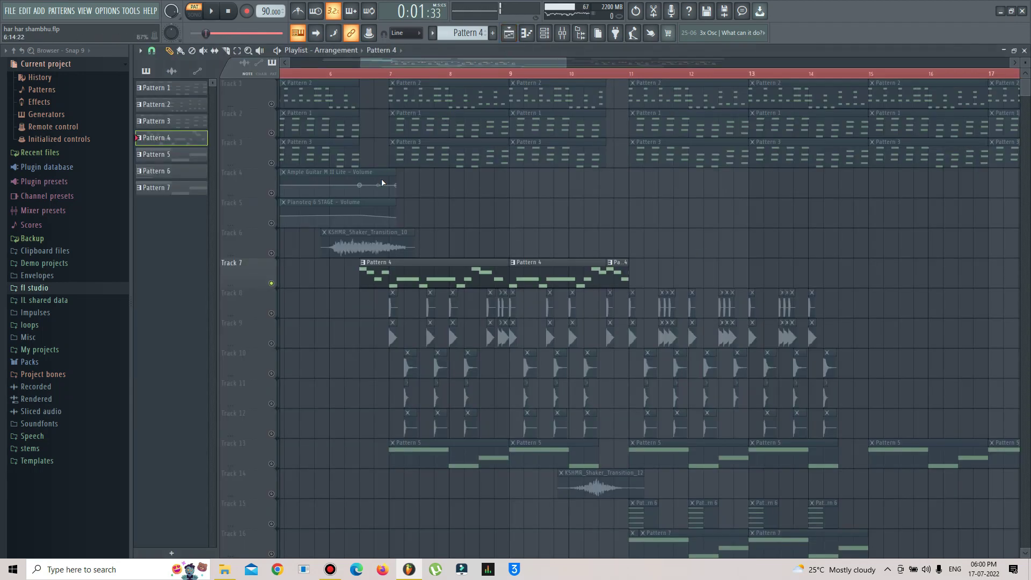
scroll(298, 285, down, 1)
click(274, 286)
scroll(276, 301, up, 4)
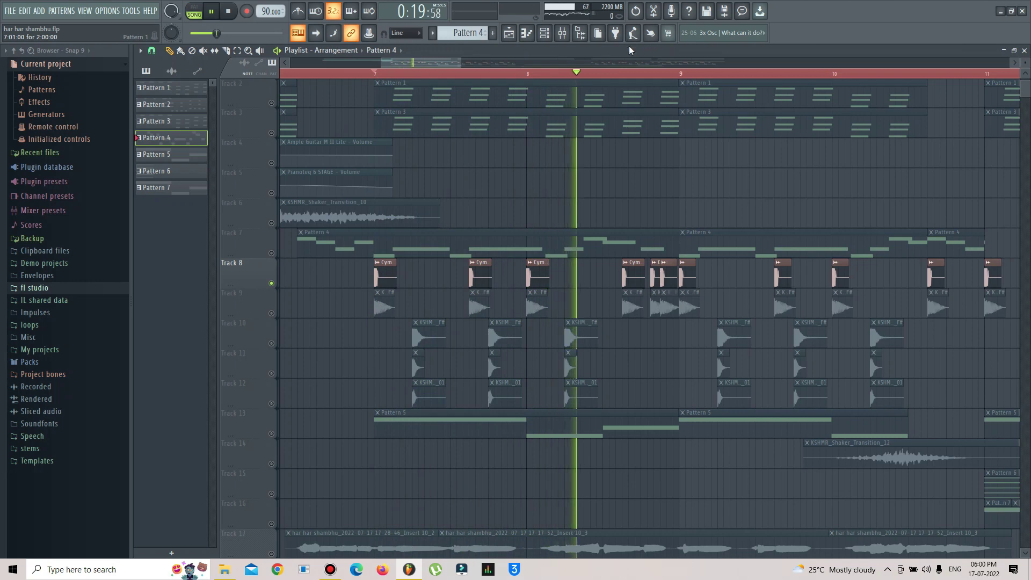
scroll(503, 76, up, 1)
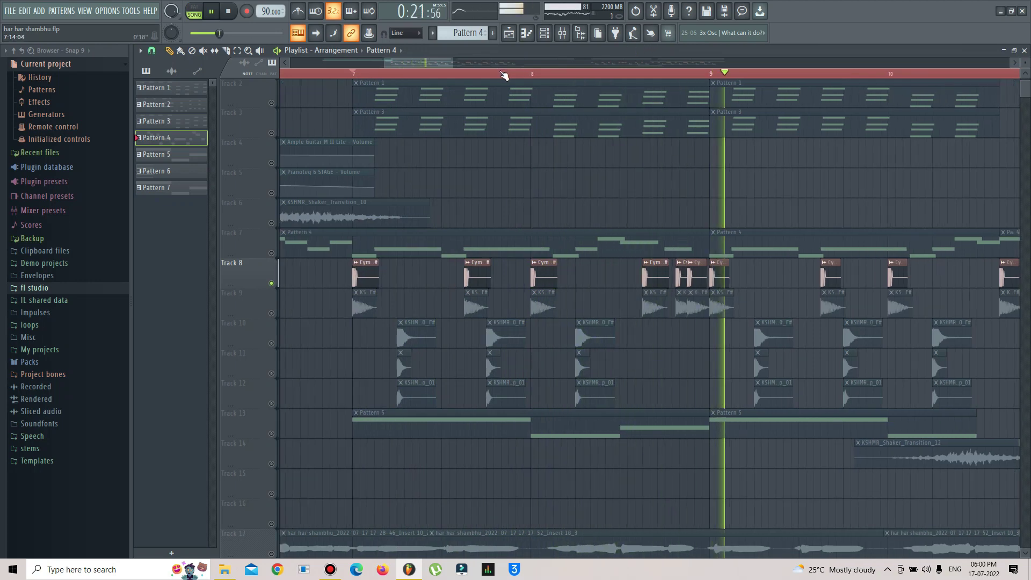
scroll(505, 75, down, 1)
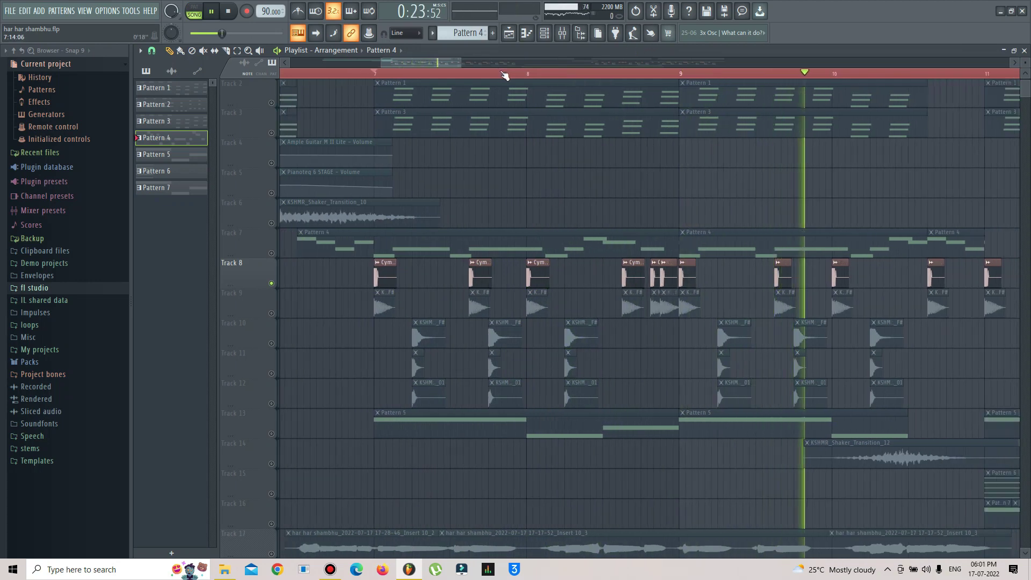
Audition Track 9 on its own, and layer in Tracks 8 and 10 during playback.
click(275, 313)
key(space)
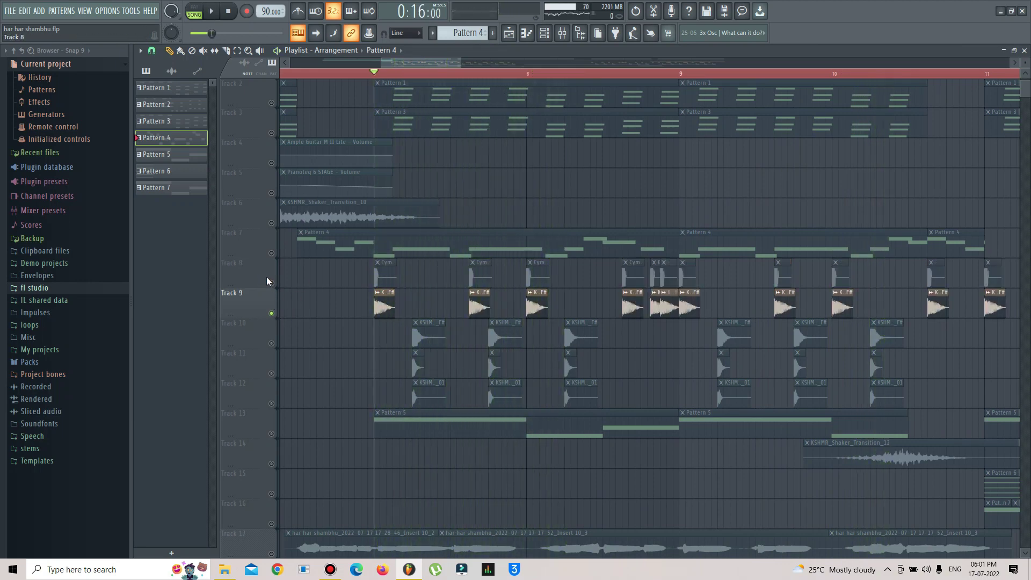
ctrl+click(272, 284)
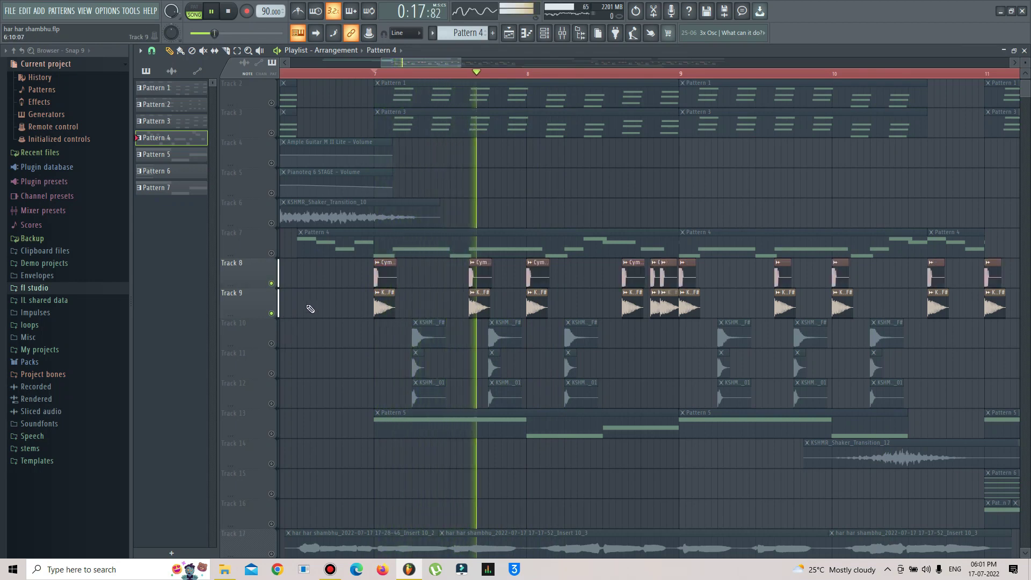
ctrl+click(272, 344)
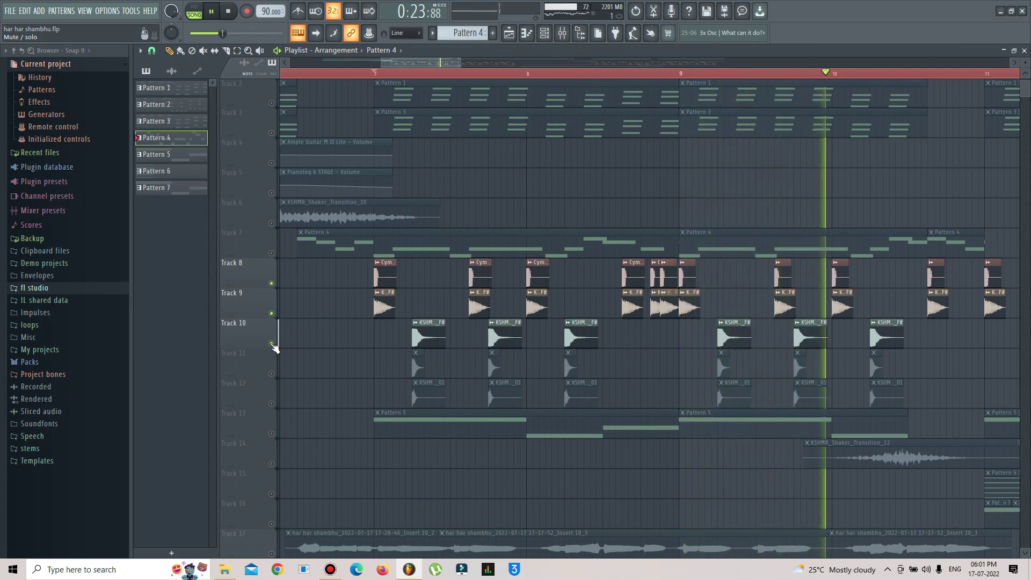
key(space)
Compare the percussion of Tracks 11 and 12 separately over Tracks 8 and 9, and play Tracks 8 to 12 together.
click(271, 344)
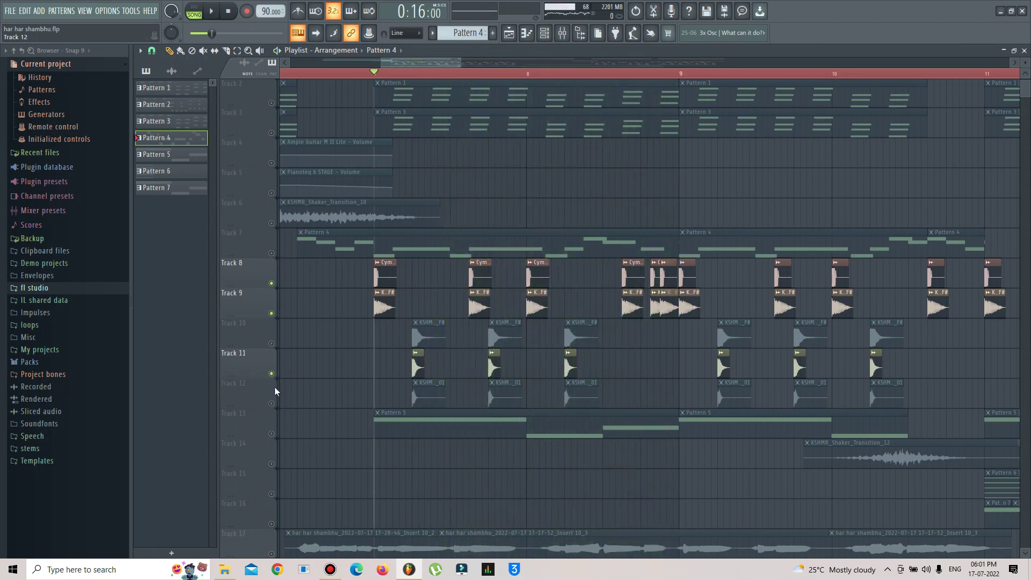
click(271, 403)
key(space)
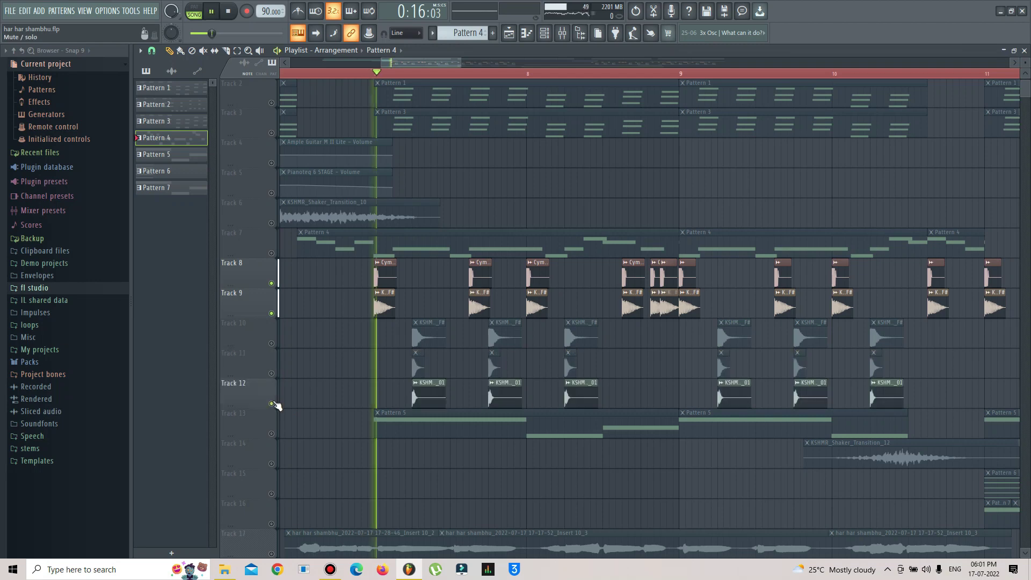
click(271, 373)
click(271, 343)
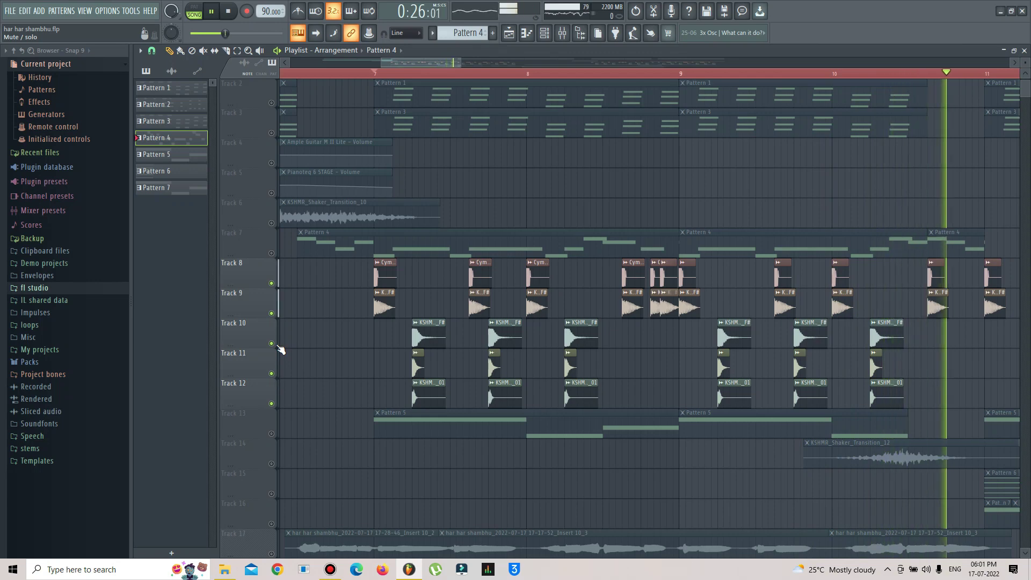
Unmute Track 13, open Pattern 5's notes with the 808 Clean instrument showing, and audition the bass line in pattern mode.
click(274, 432)
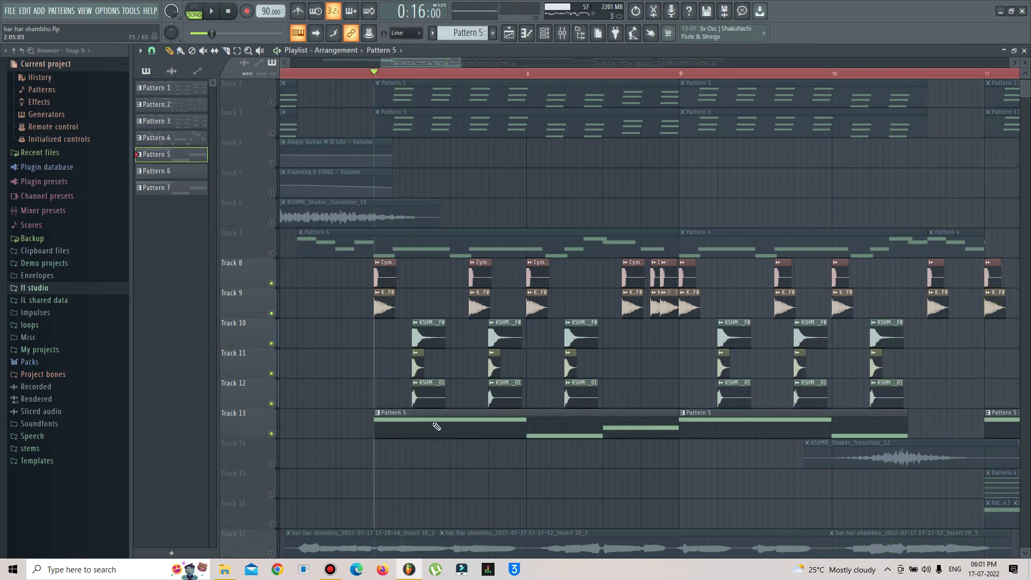
double_click(436, 427)
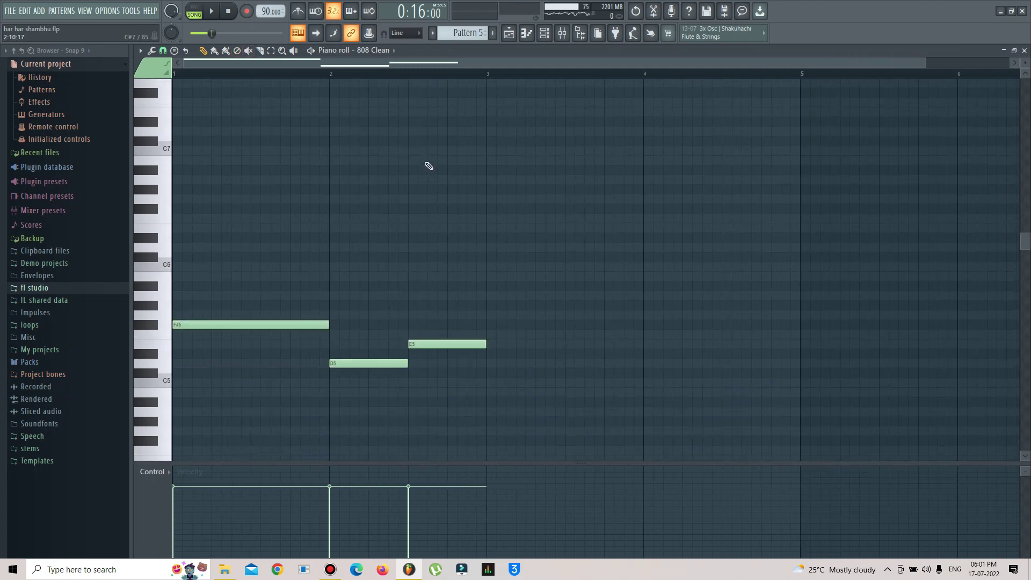
click(555, 31)
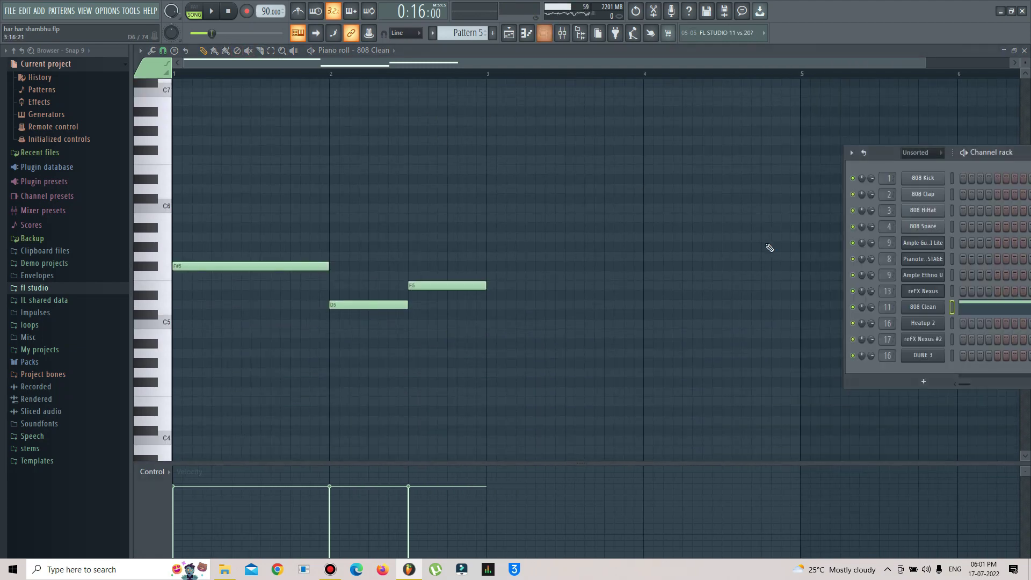
click(937, 309)
drag(520, 201, 788, 346)
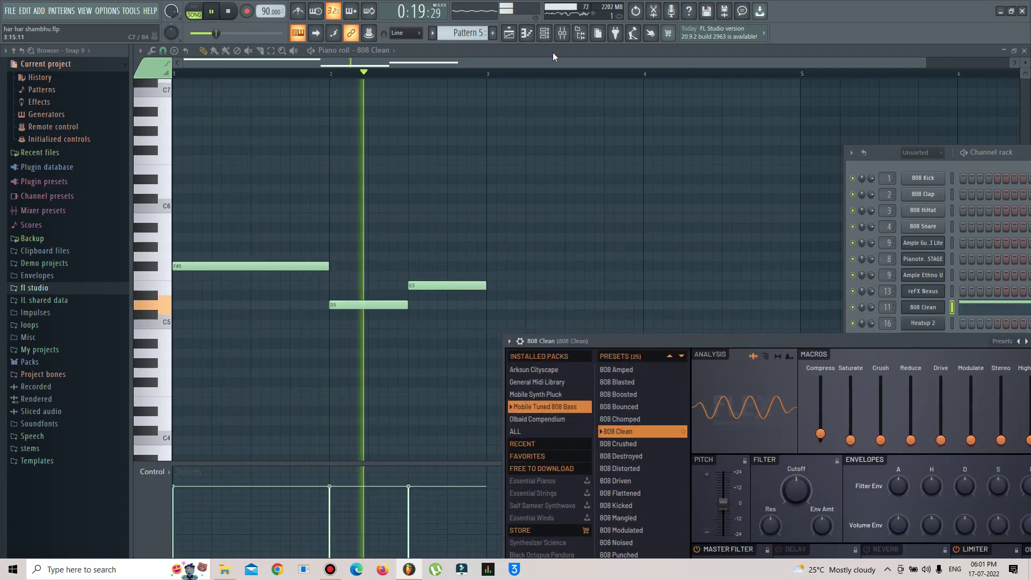
click(202, 11)
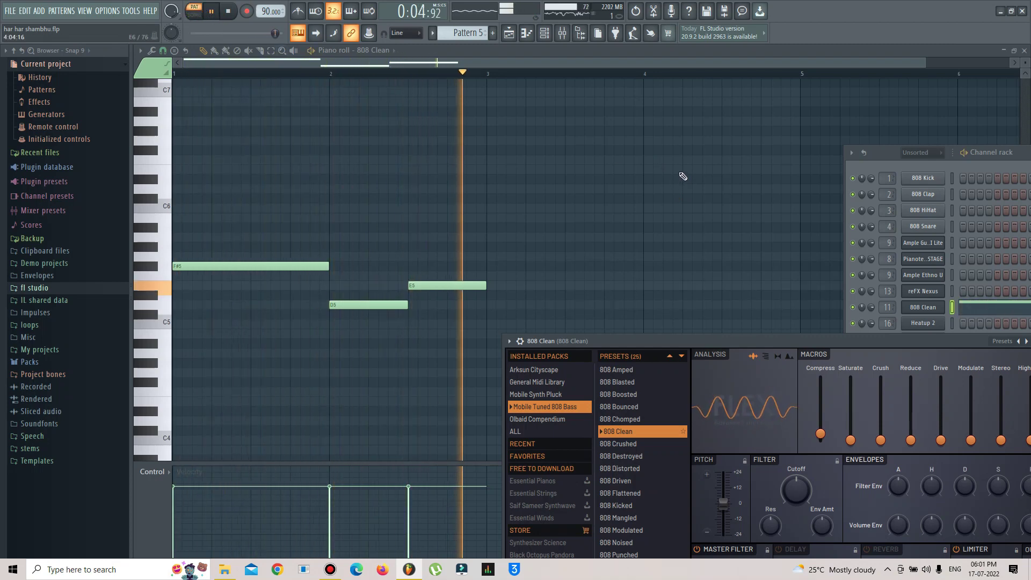
Return to the playlist and play the unmuted drum and bass tracks together from bar 7 in song mode.
click(509, 33)
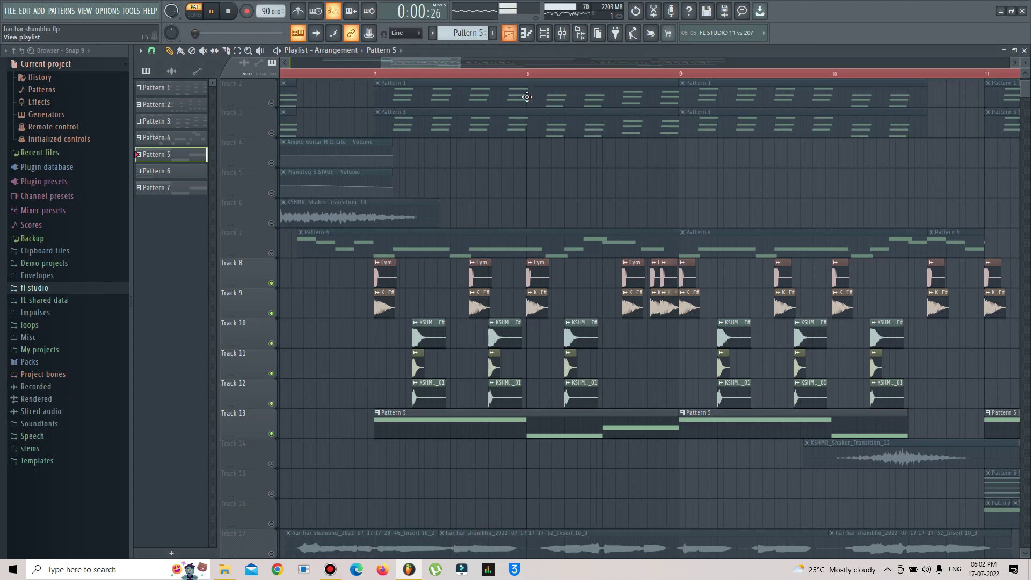
click(375, 80)
key(space)
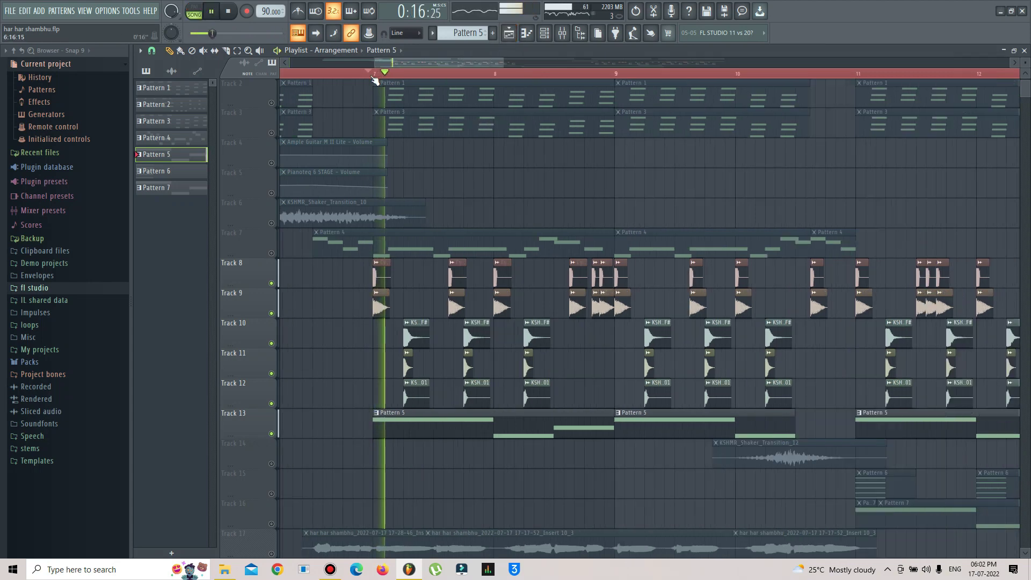
scroll(484, 173, down, 5)
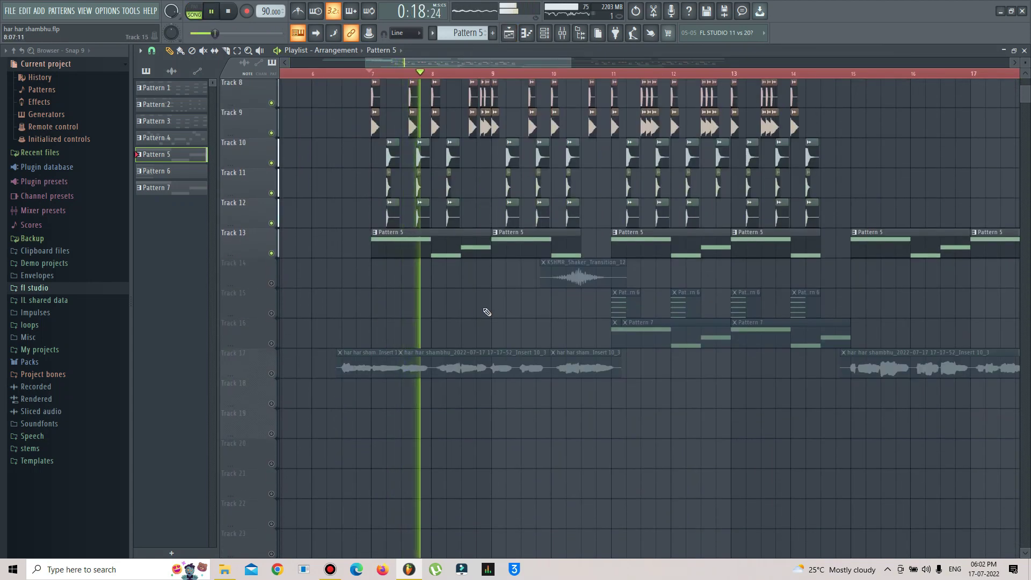
Solo Track 14 and audition the KSHMR_Shaker_Transition_12 clip in song mode, stopping playback at the end.
ctrl+click(271, 284)
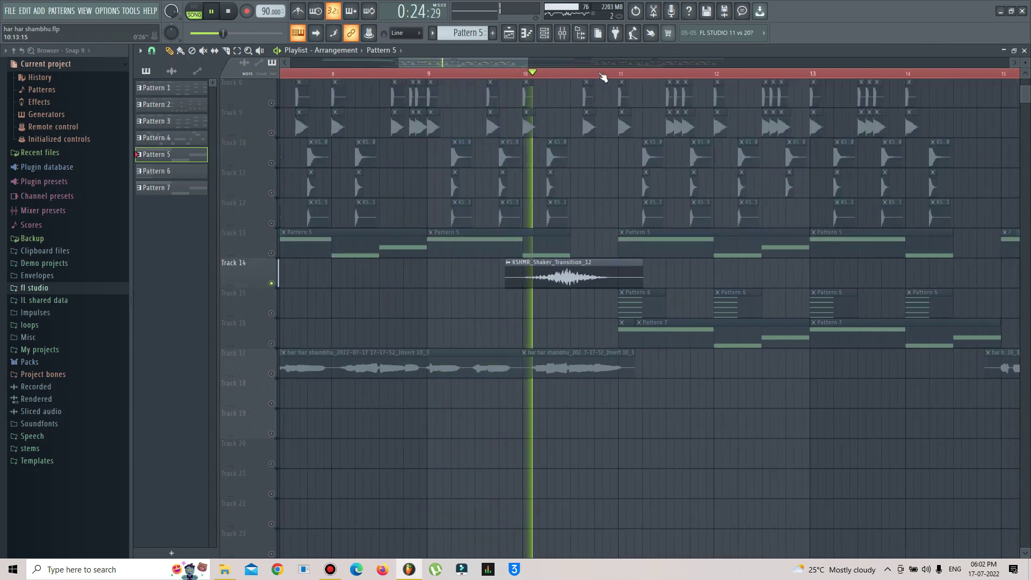
scroll(603, 76, up, 1)
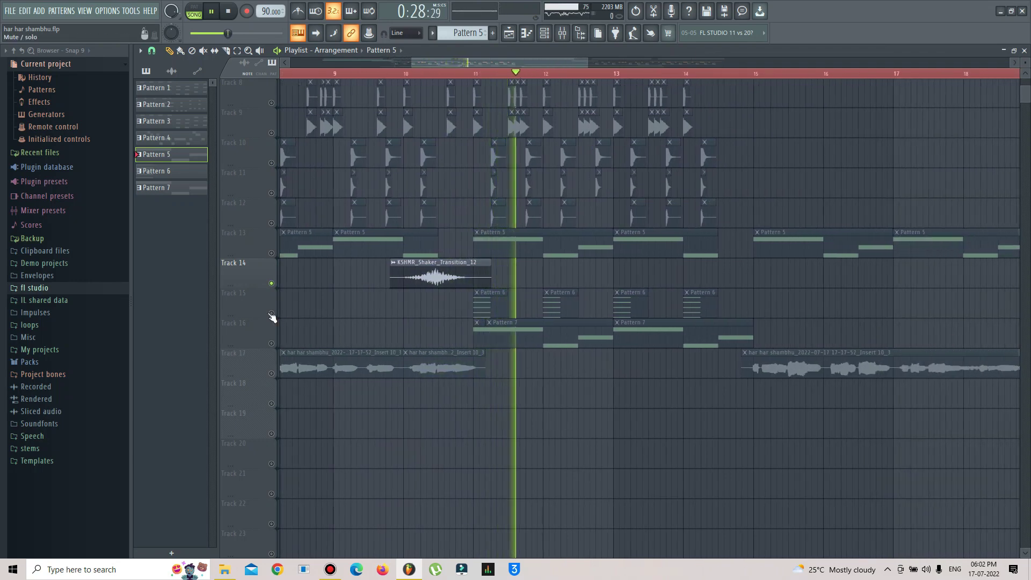
key(space)
Open Pattern 6 from Track 15 in the piano roll and examine its stacked F# notes across the octaves.
double_click(492, 308)
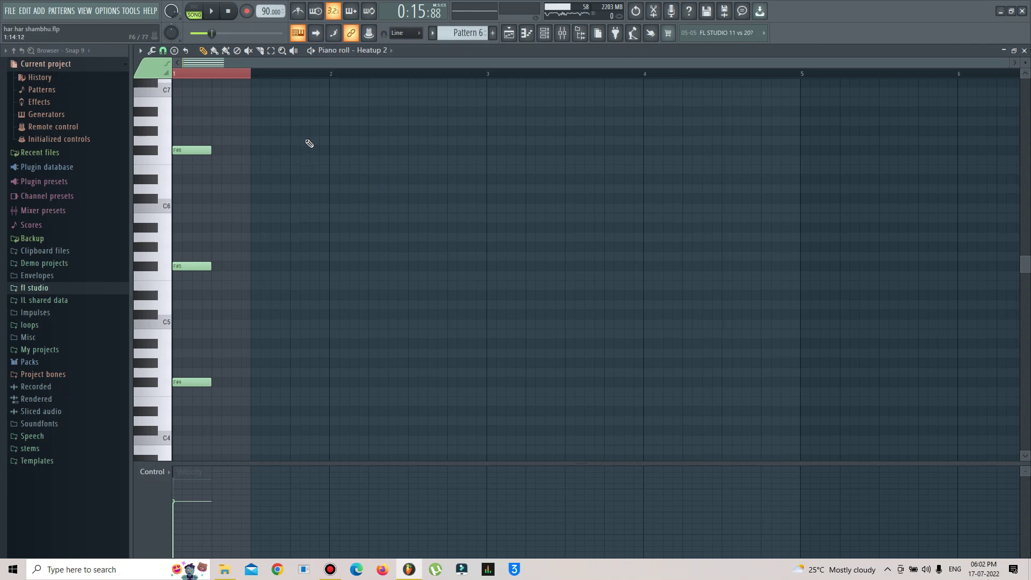
scroll(255, 79, up, 3)
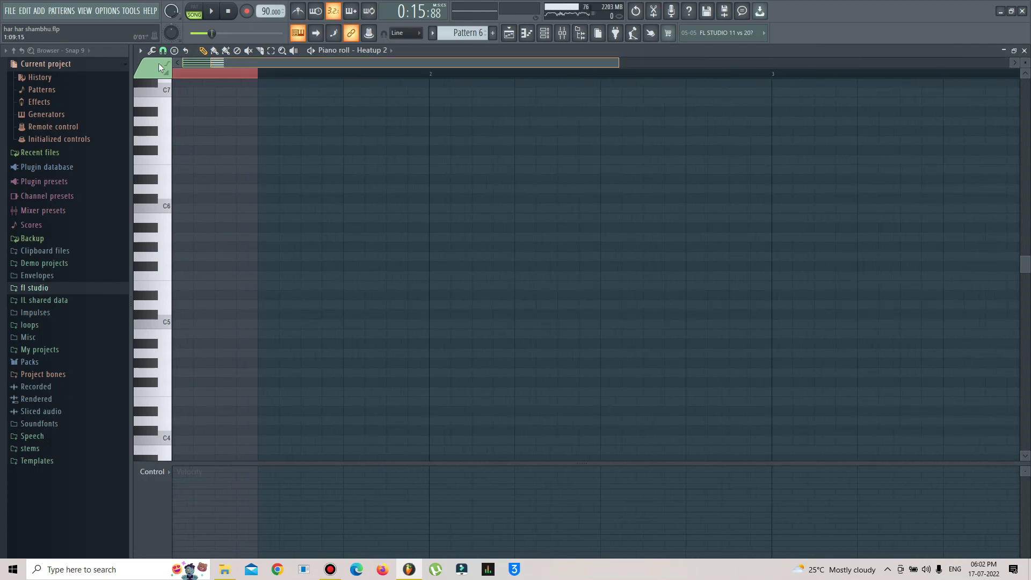
scroll(393, 180, down, 3)
scroll(394, 182, down, 2)
scroll(394, 182, up, 2)
scroll(394, 182, down, 2)
scroll(394, 182, up, 3)
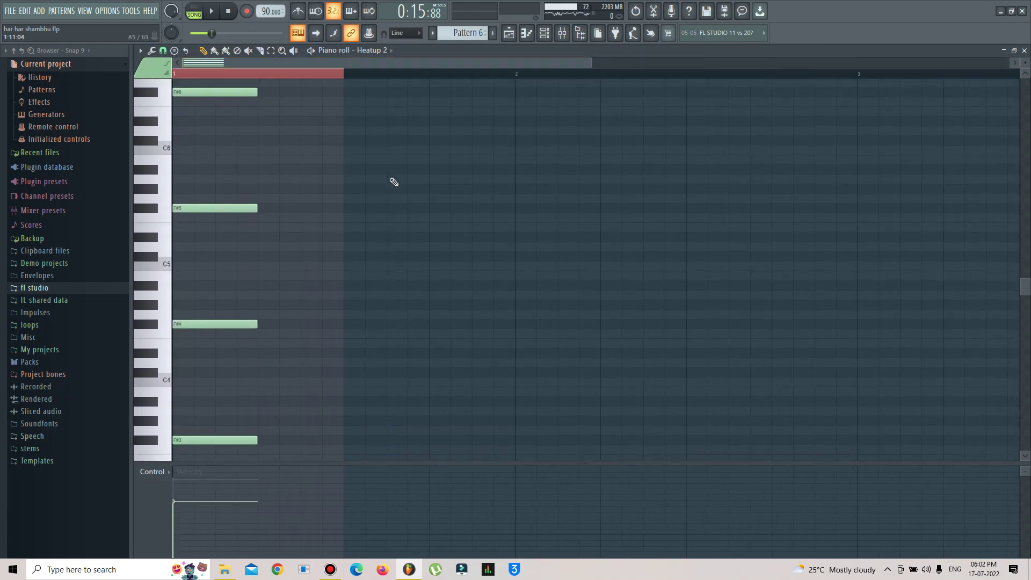
Show the Heatup 2 instrument with the Brass preset The Trap beside the notes, and audition Pattern 6 in pattern mode.
click(544, 36)
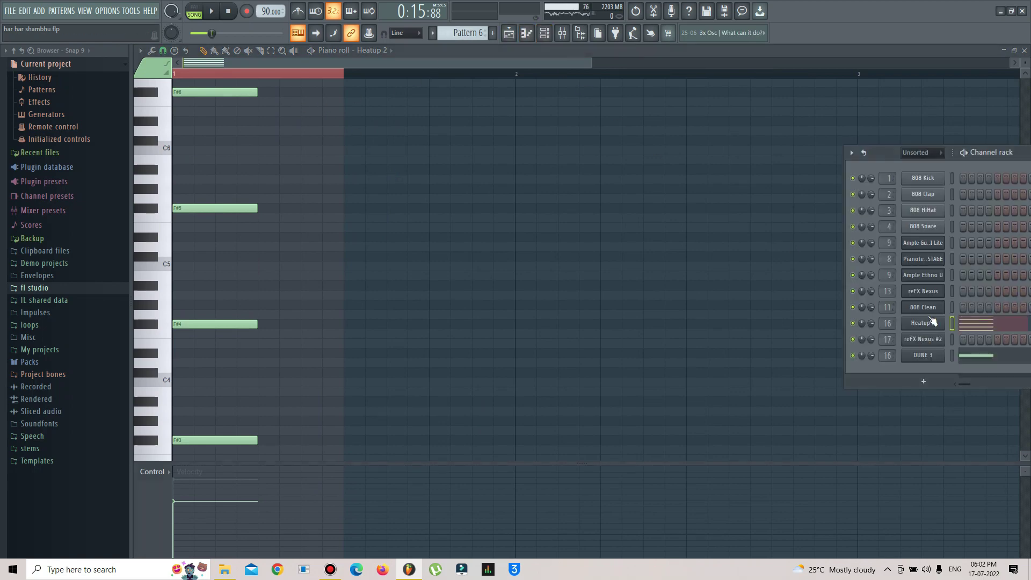
click(933, 323)
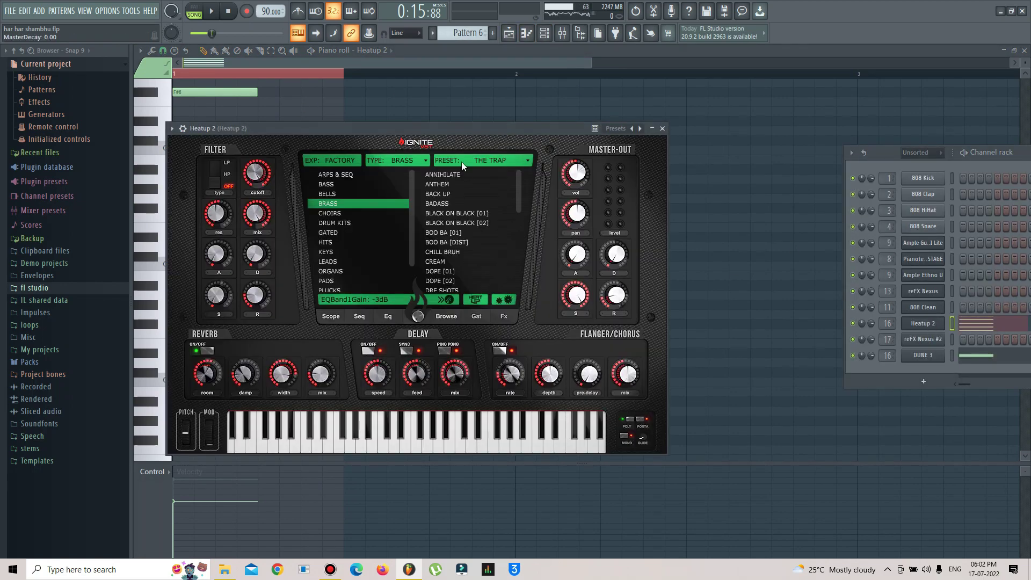
drag(436, 125, 602, 128)
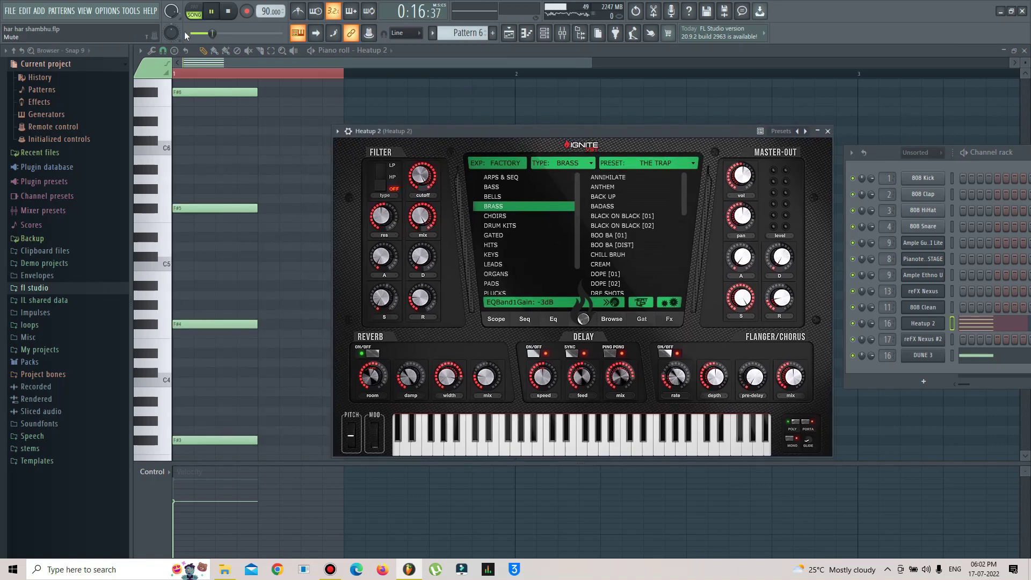
click(193, 12)
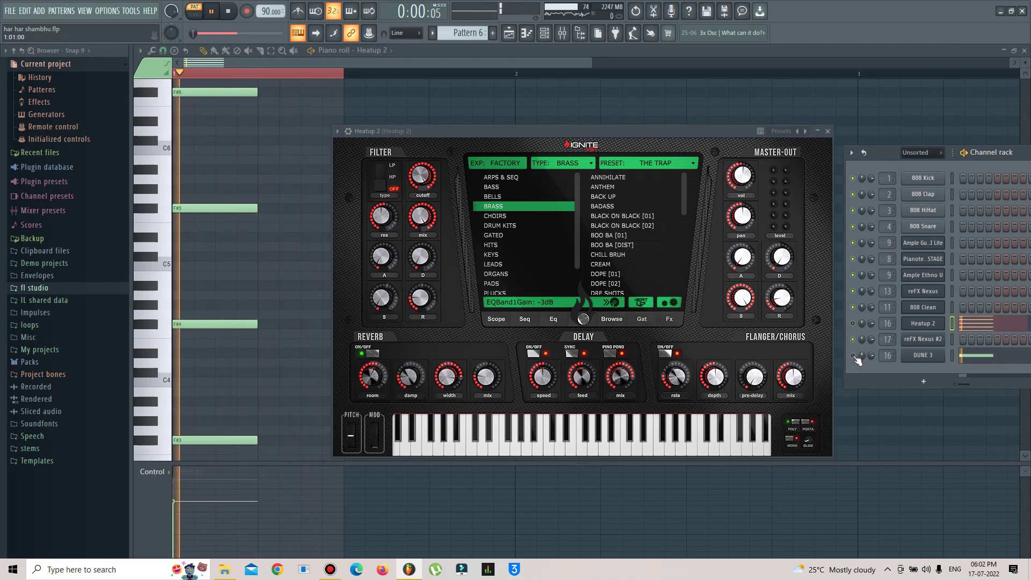
Show the DUNE 3 instrument with the Grittly EDT patch during Pattern 6 playback, and close its window.
click(933, 356)
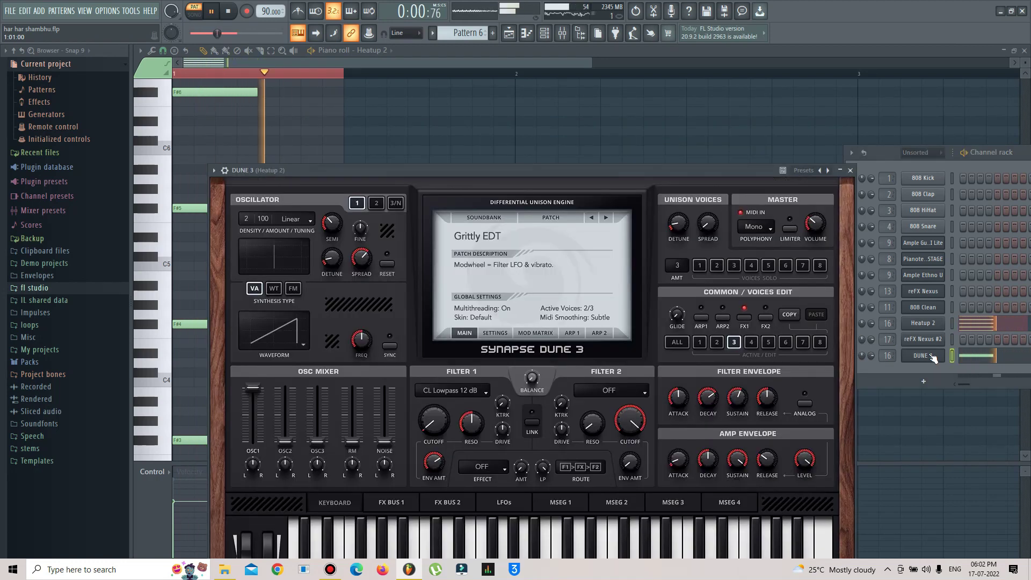
drag(624, 170, 632, 131)
drag(548, 131, 583, 99)
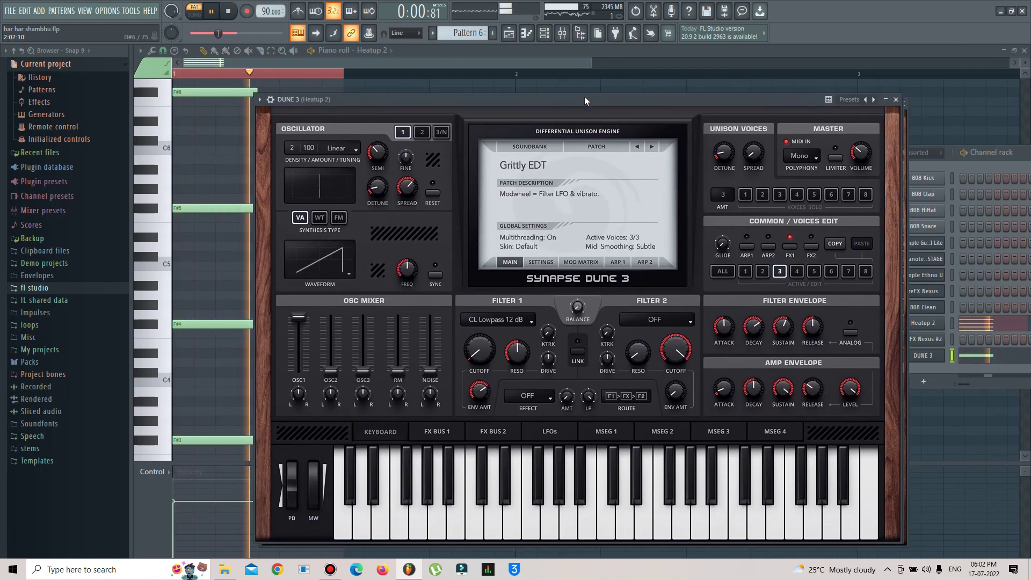
key(Escape)
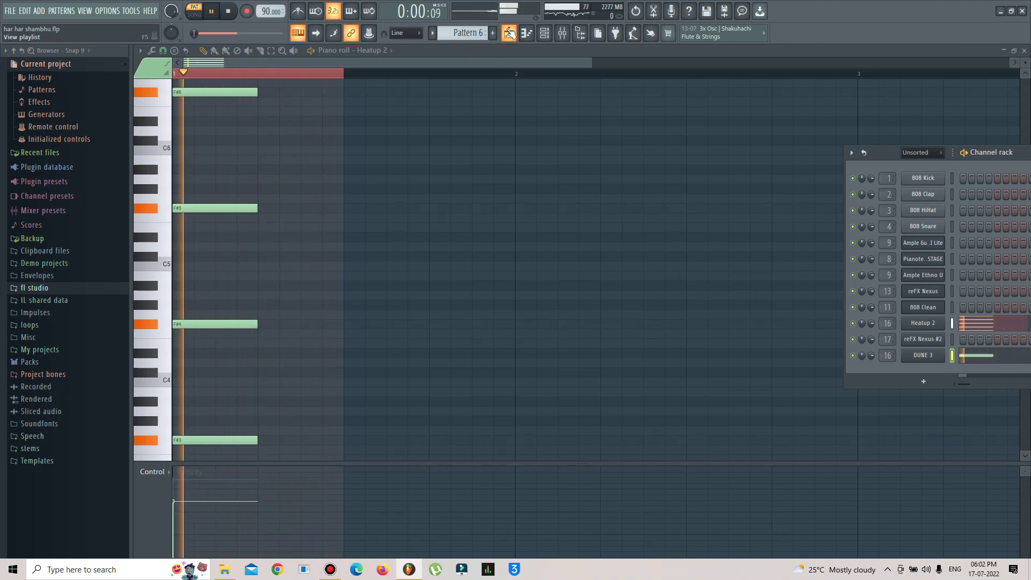
Open Pattern 7 from Track 16 of the playlist in the piano roll and play its notes in pattern mode.
click(509, 33)
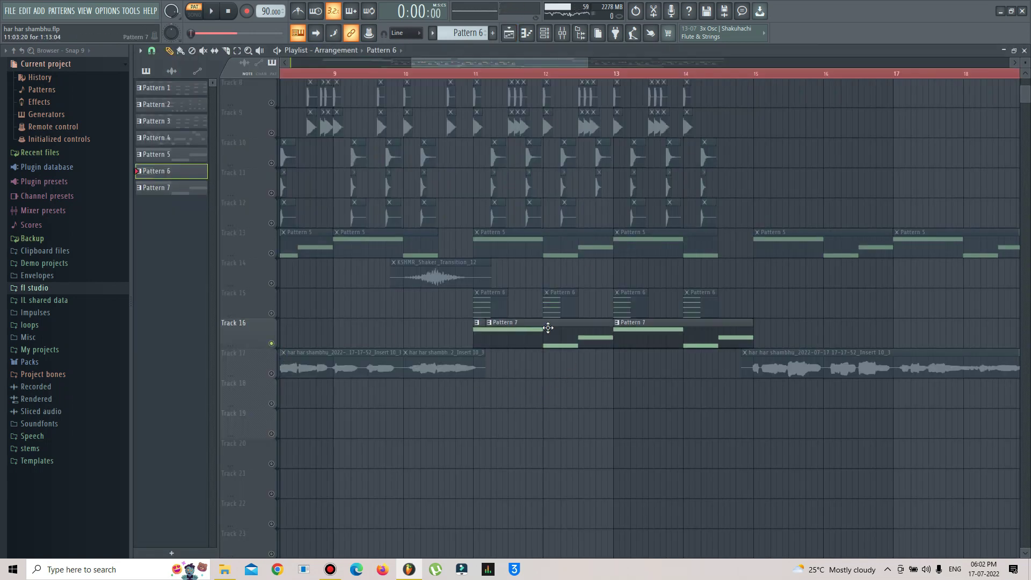
double_click(514, 328)
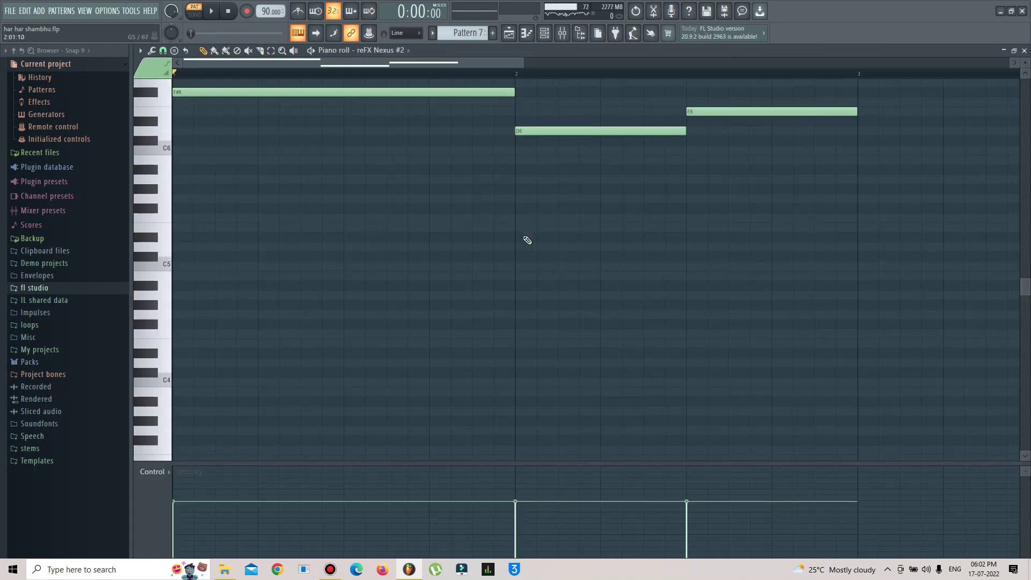
scroll(527, 224, up, 5)
key(space)
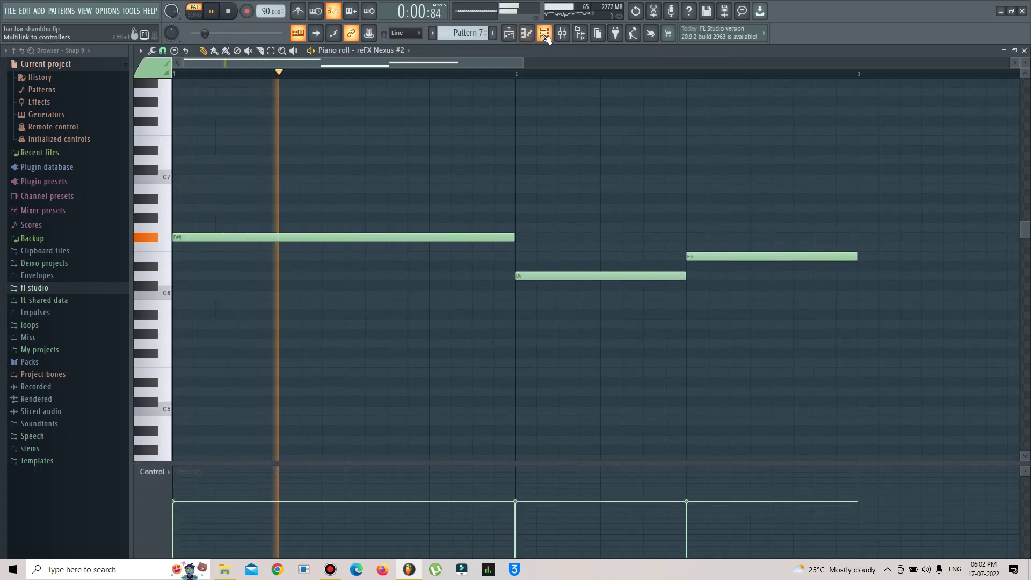
Show the reFX Nexus #2 instrument with the Origin 2 preset, arranging it and the channel rack clear of Pattern 7's notes.
click(545, 34)
click(921, 339)
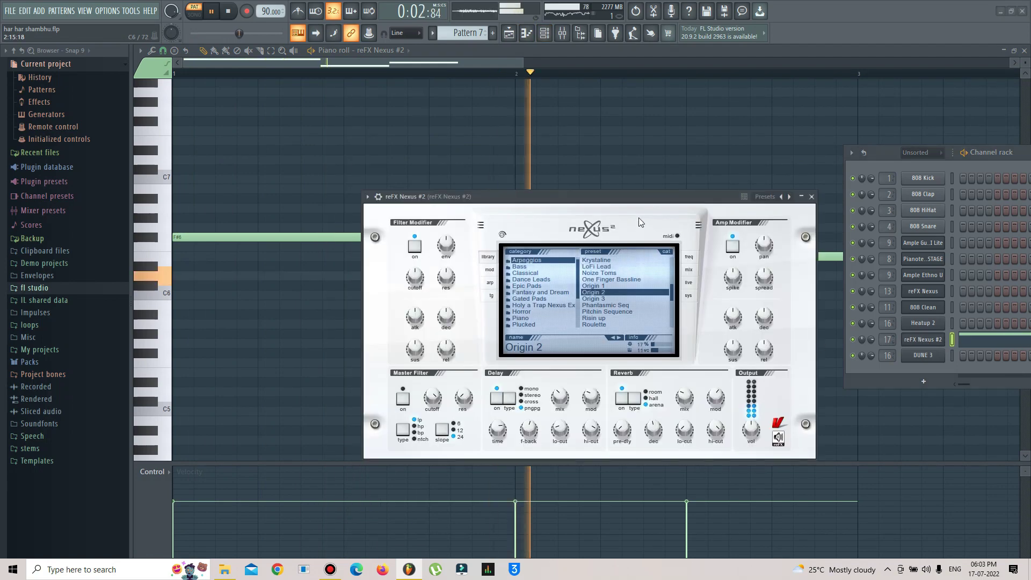
drag(645, 207, 637, 315)
drag(1015, 155, 1030, 286)
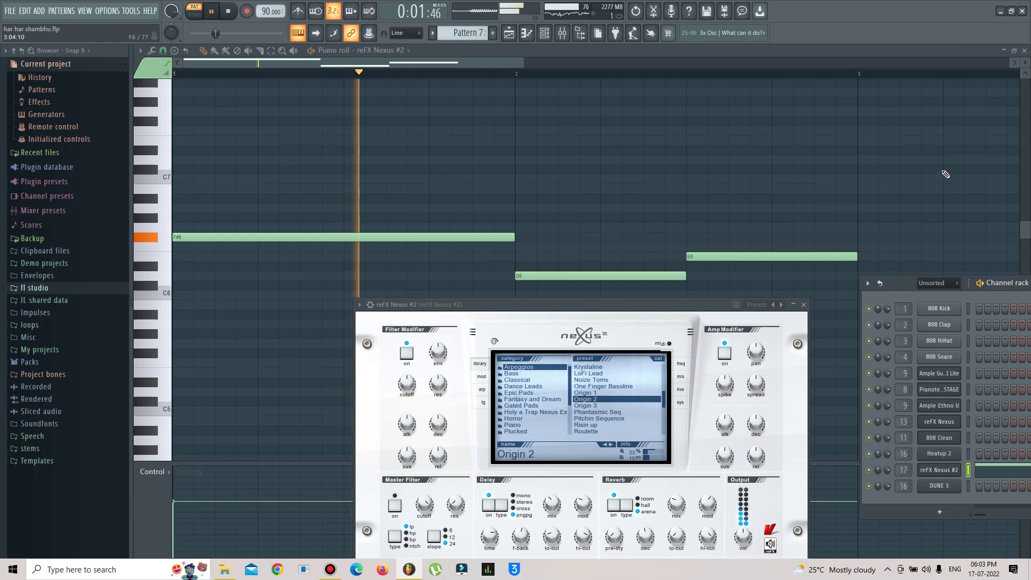
scroll(945, 174, down, 2)
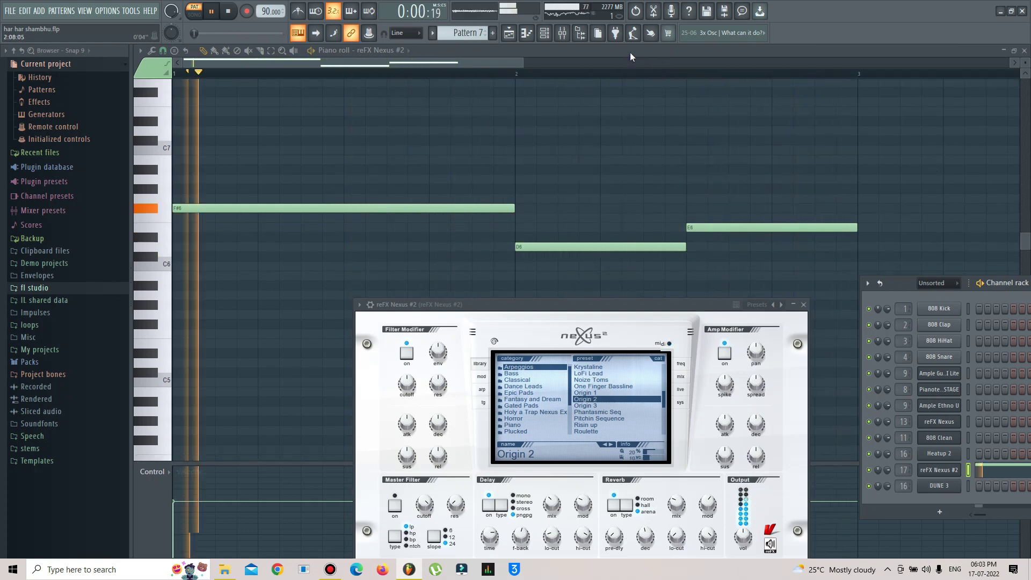
Unmute Track 15 alongside Track 16 in the playlist and play both layers together in song mode.
click(510, 33)
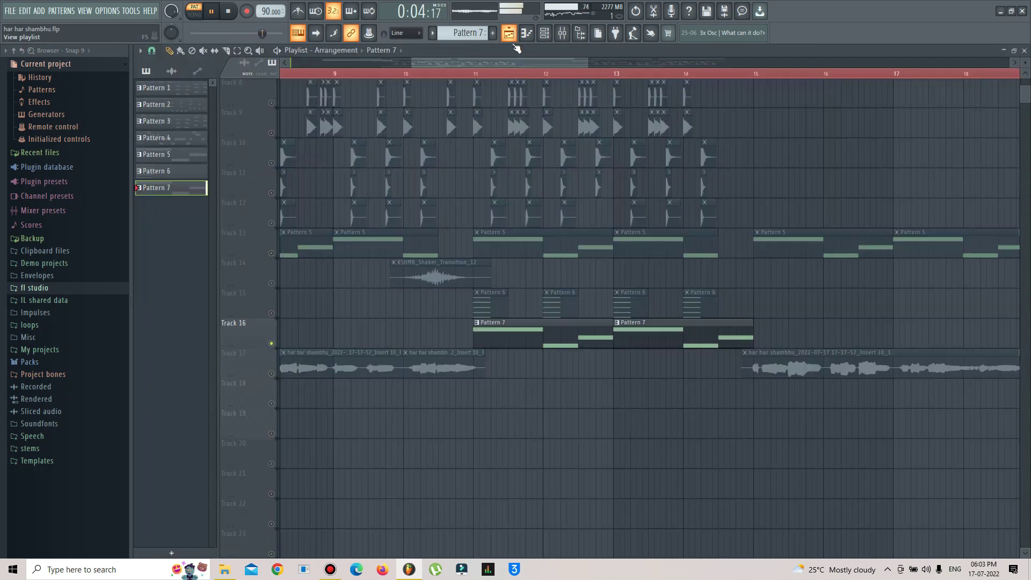
click(272, 314)
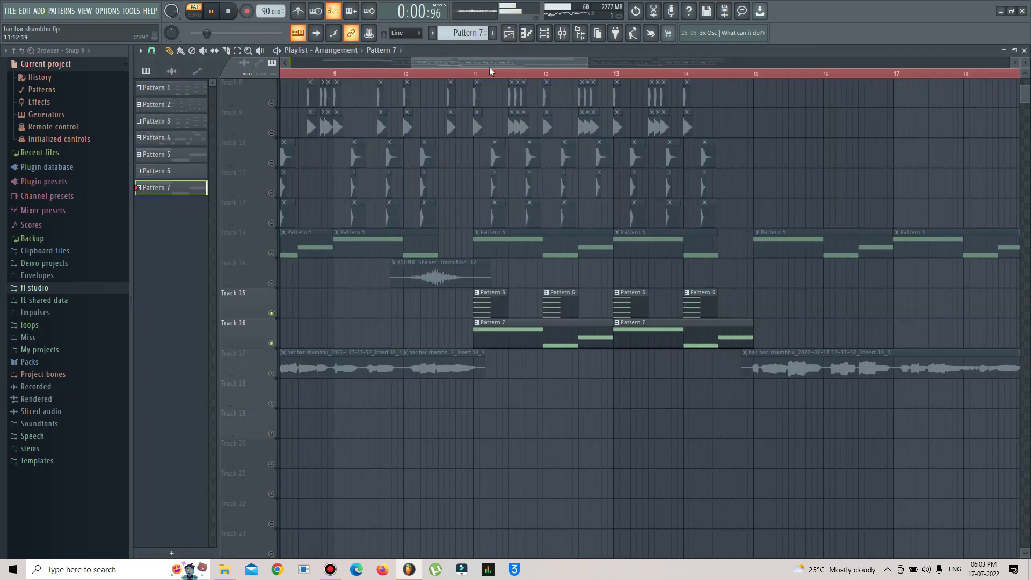
scroll(472, 75, down, 10)
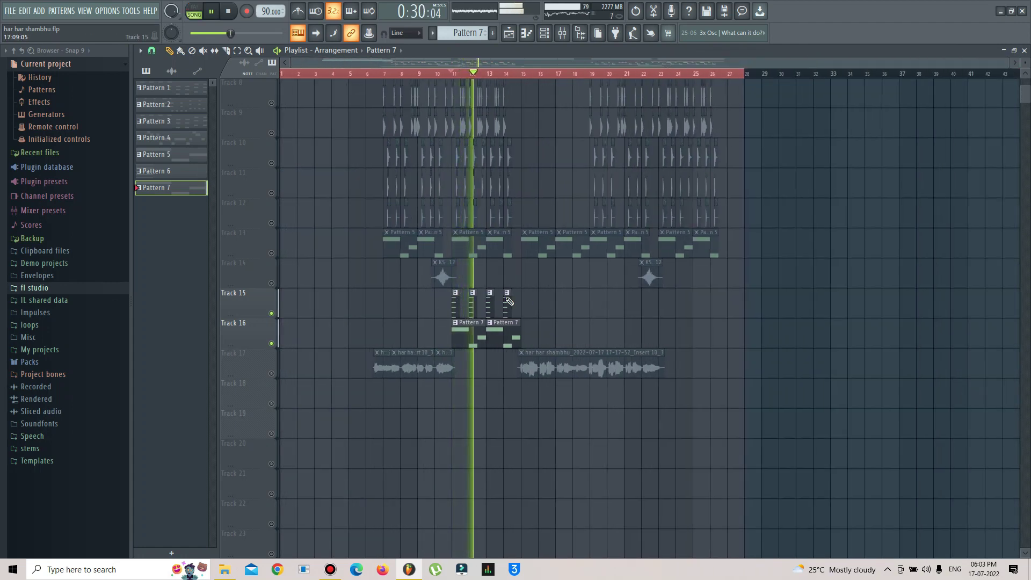
Solo Track 17 and audition its second vocal recording from about bar 15.
right_click(273, 375)
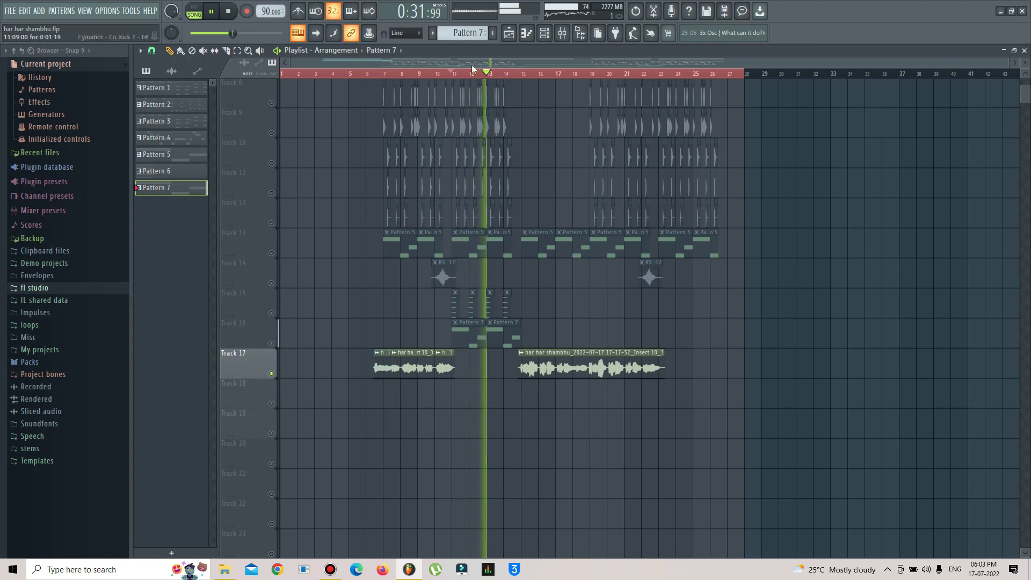
click(522, 75)
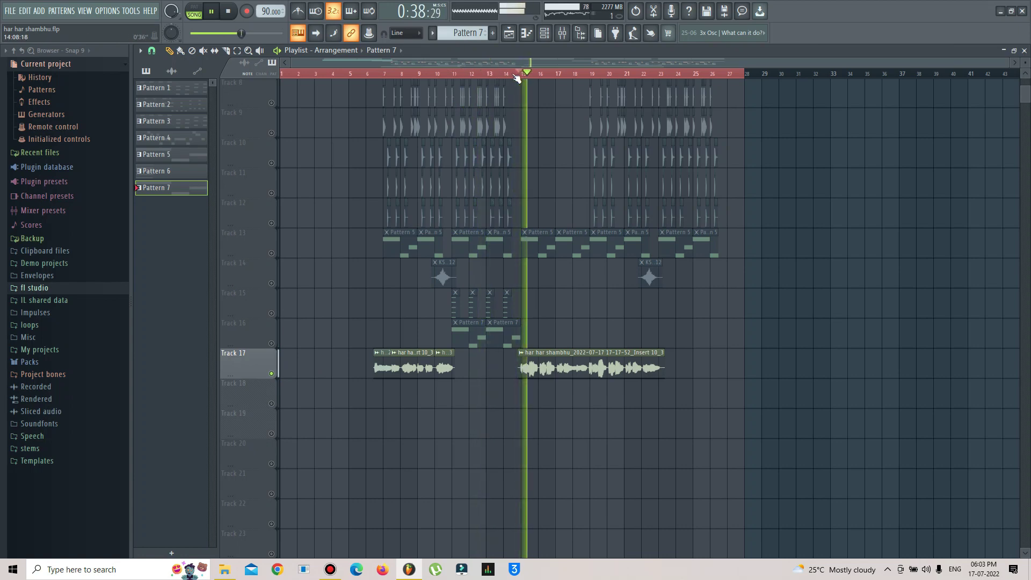
scroll(902, 238, up, 5)
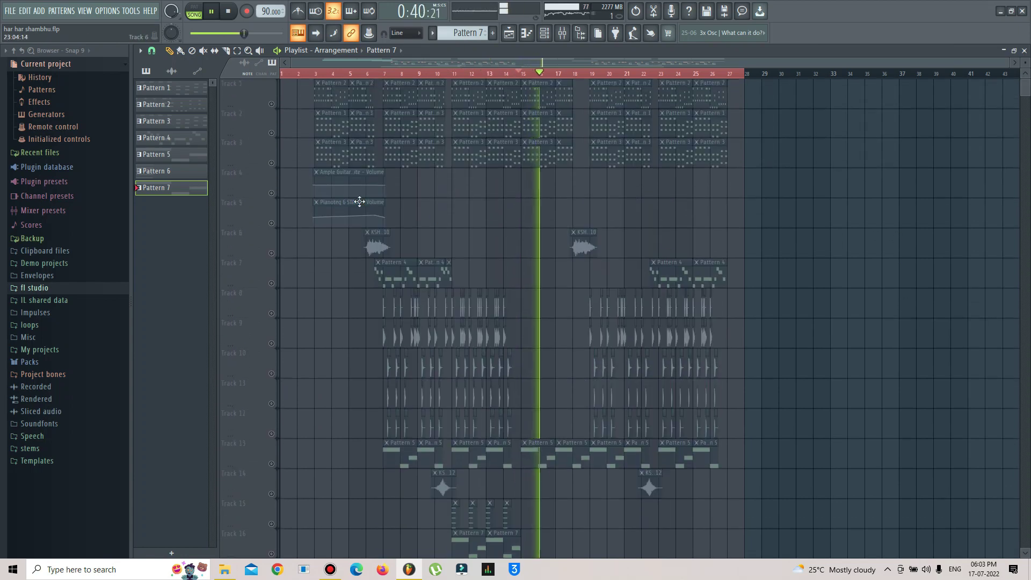
scroll(765, 198, down, 5)
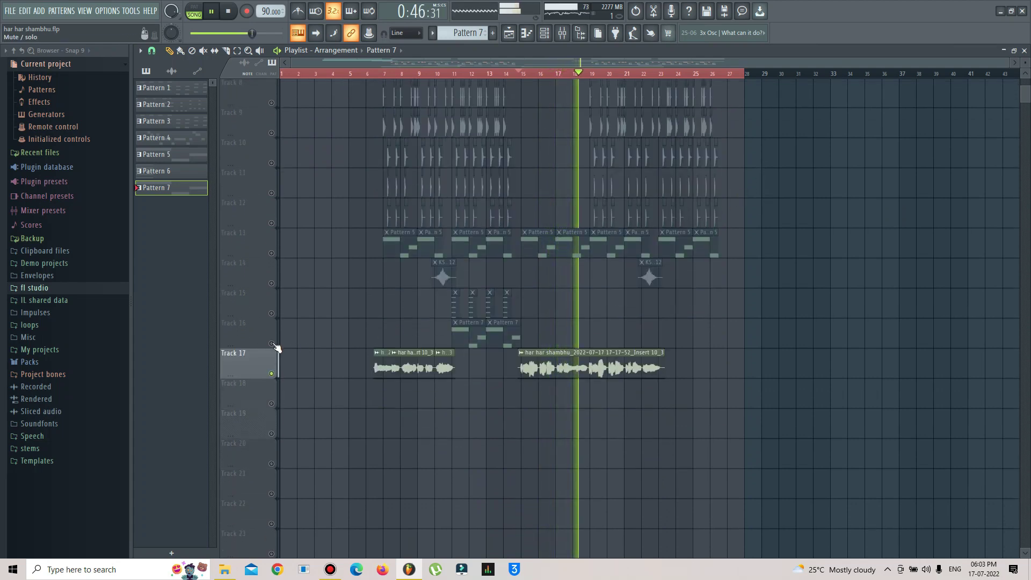
Stop playback and unmute all tracks, showing the arrangement from Track 1 down.
key(space)
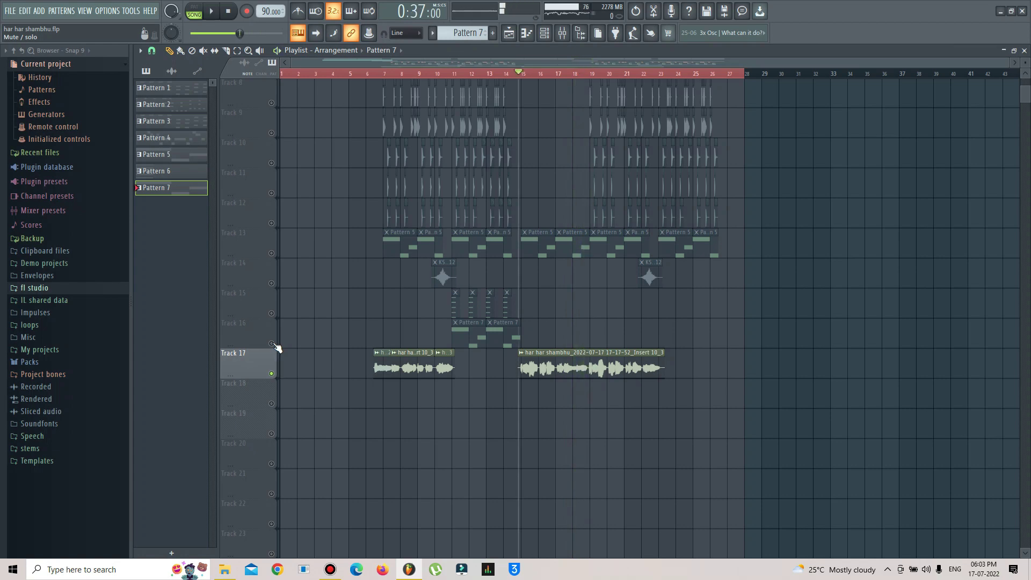
scroll(983, 315, up, 3)
scroll(983, 315, up, 5)
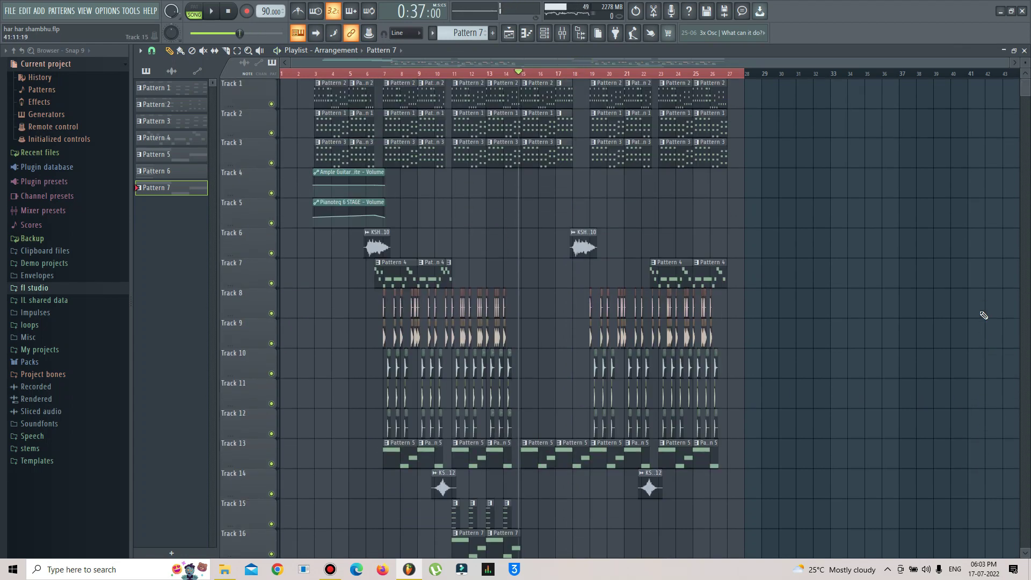